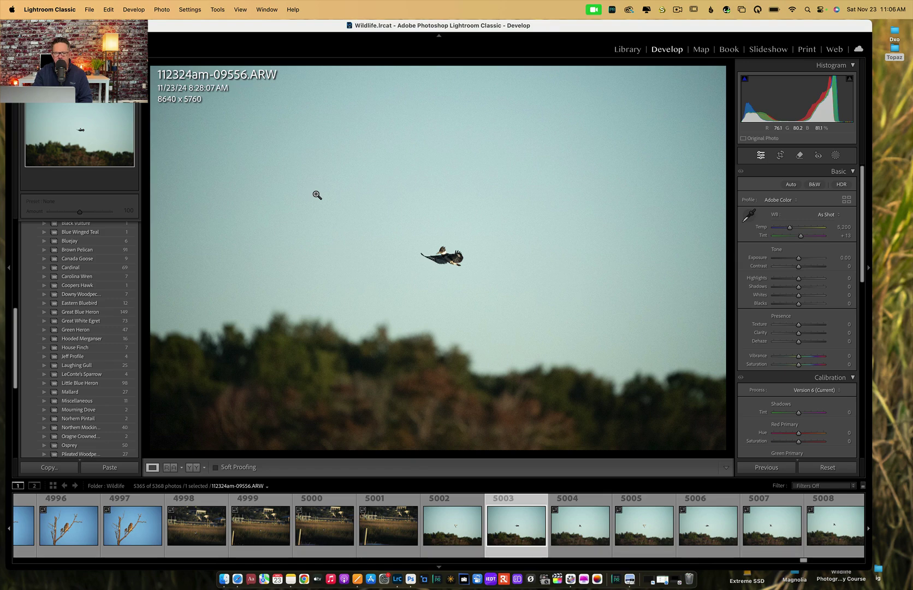
# Show the exposure info overlay on 112324am-09556.ARW and open the photo for preview and processing in DxO PureRAW 4.
pyautogui.press('i')
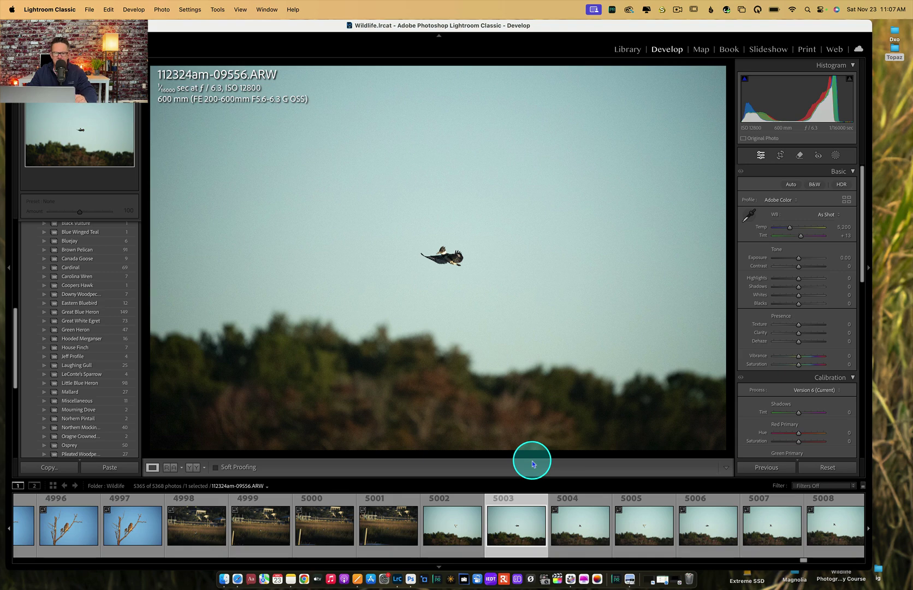
pyautogui.click(89, 9)
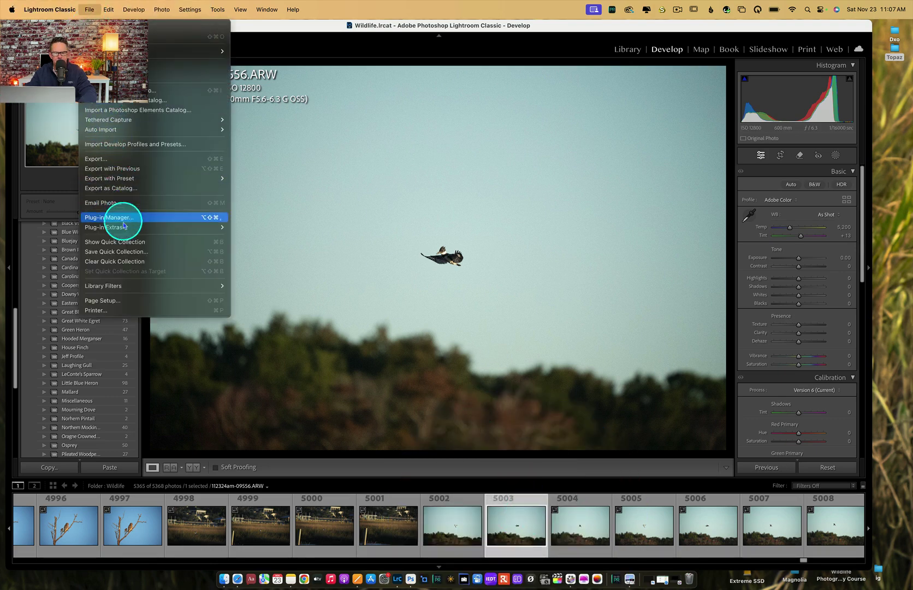
pyautogui.moveTo(191, 228)
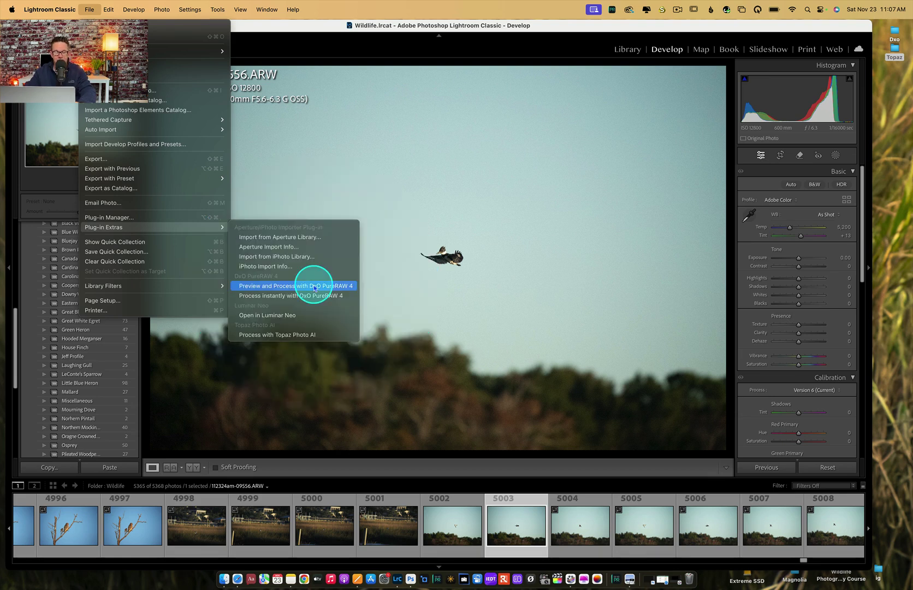
pyautogui.click(282, 290)
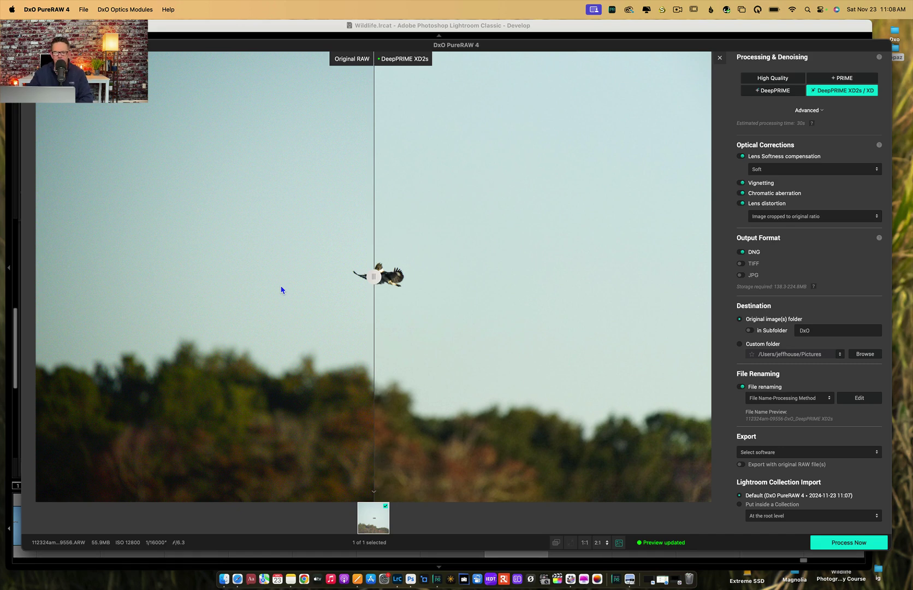
# Compare the original RAW with the DeepPRIME XD2s preview and enlarge the flying bird to 1:1 and 2:1.
pyautogui.moveTo(376, 277); pyautogui.dragTo(45, 316)
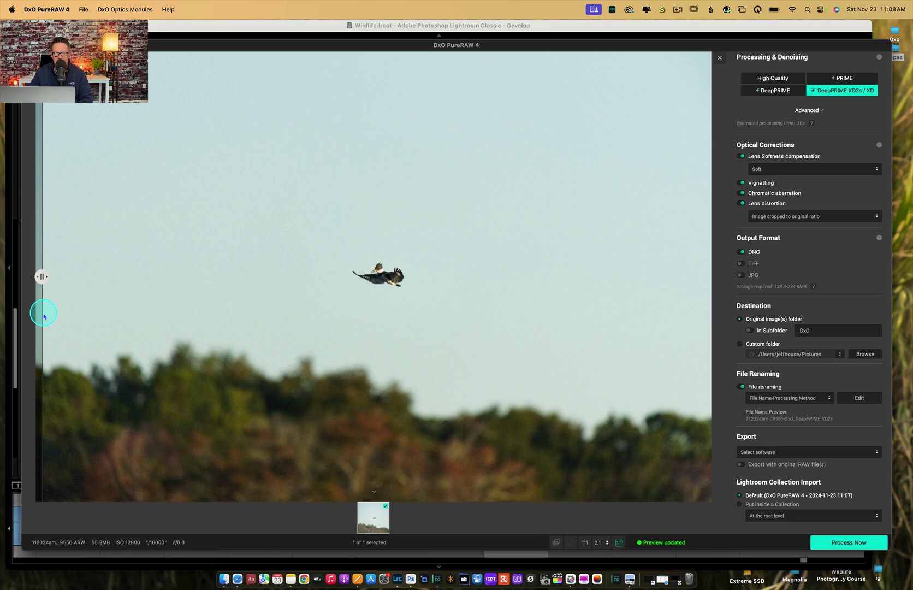
pyautogui.moveTo(45, 316); pyautogui.dragTo(62, 330)
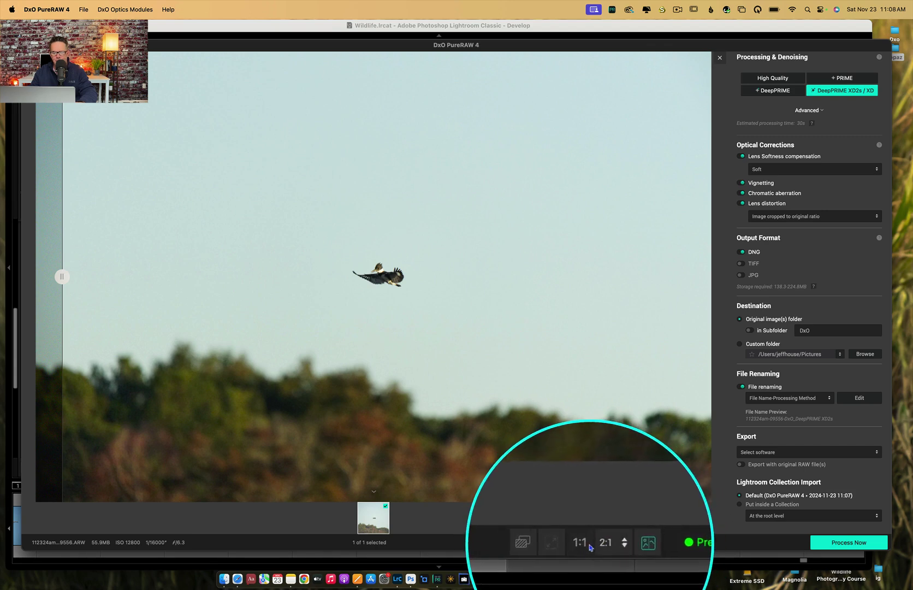
pyautogui.click(588, 544)
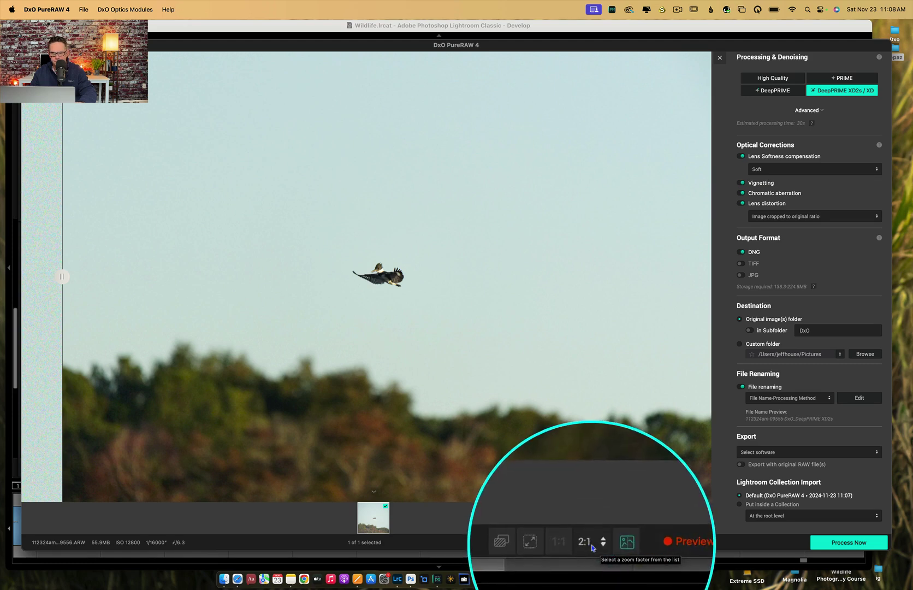
pyautogui.click(592, 547)
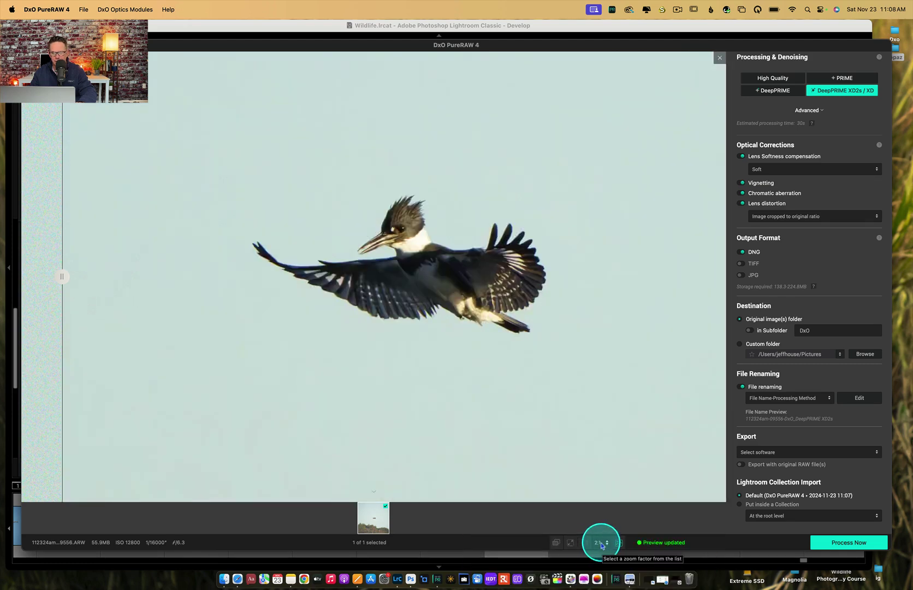
pyautogui.click(607, 542)
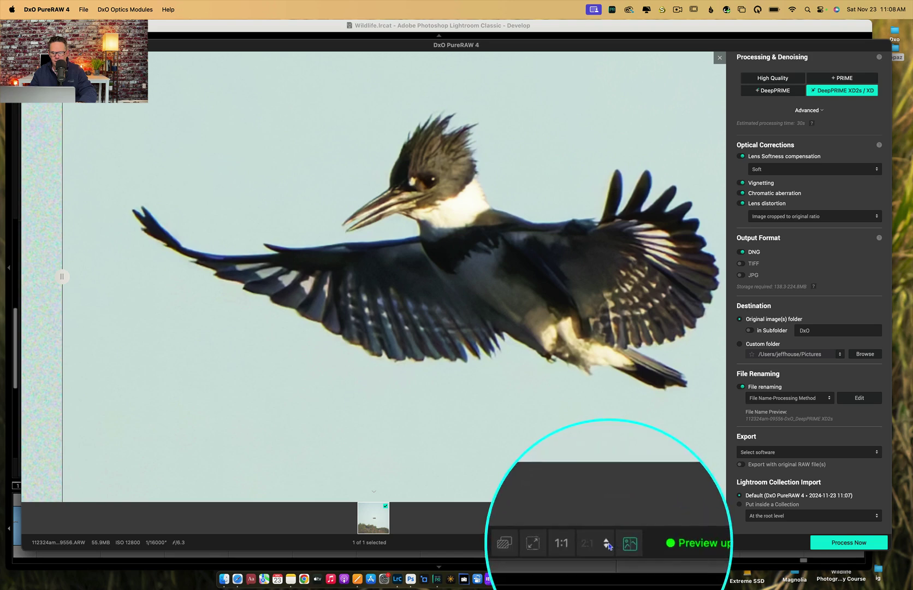
pyautogui.click(609, 544)
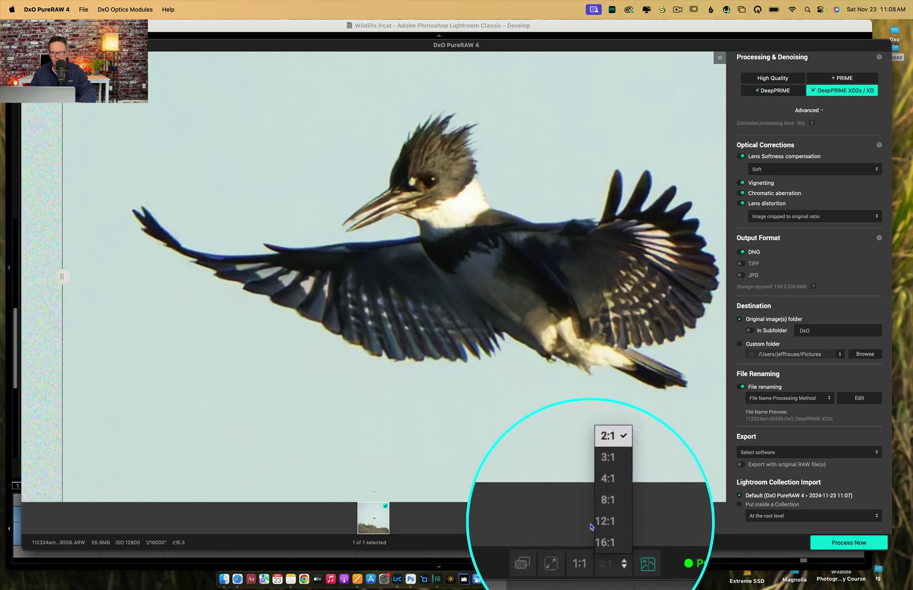
pyautogui.click(549, 517)
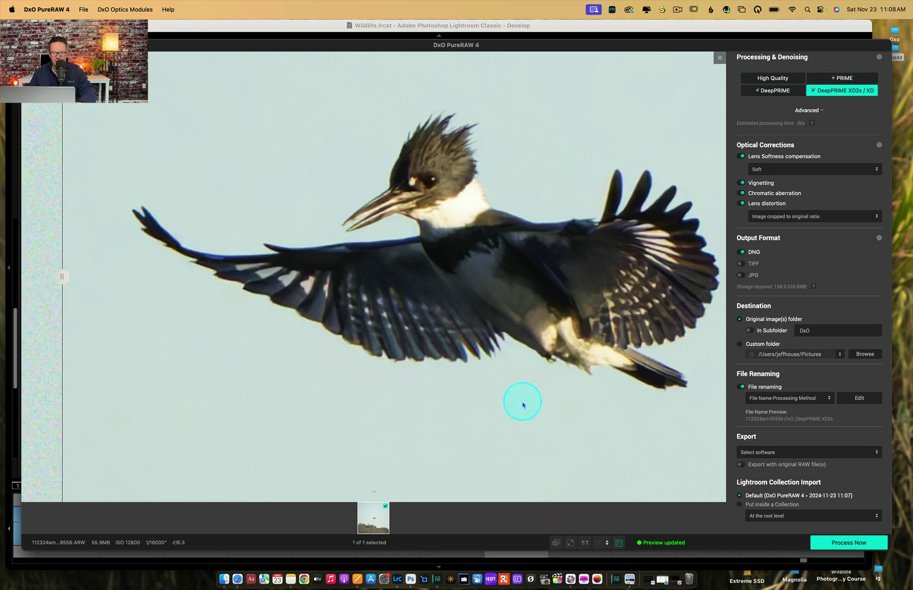
# Compare noise and feather detail across the enlarged bird before and after DeepPRIME XD2s, and return to the full-photo view.
pyautogui.moveTo(61, 278); pyautogui.dragTo(738, 288)
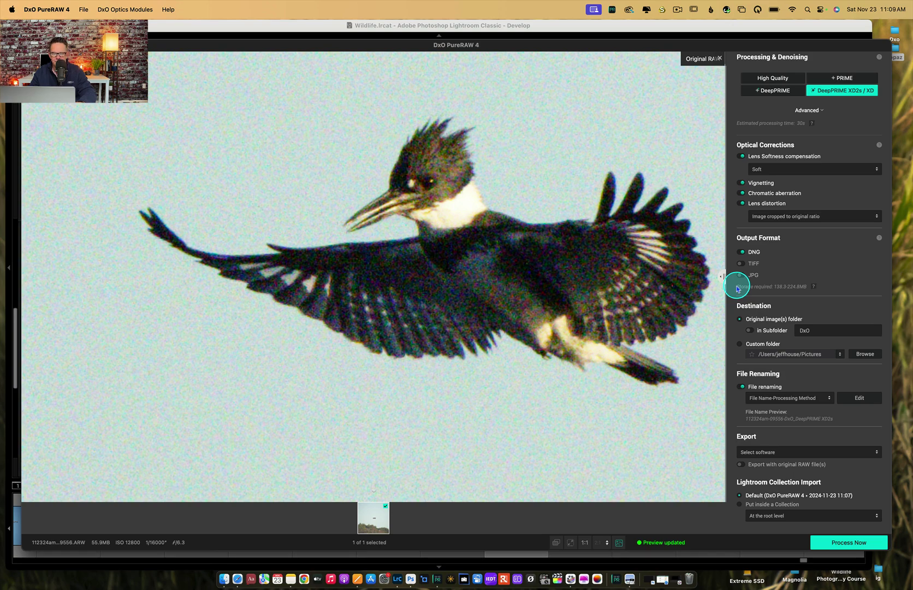
pyautogui.moveTo(736, 285); pyautogui.dragTo(343, 320)
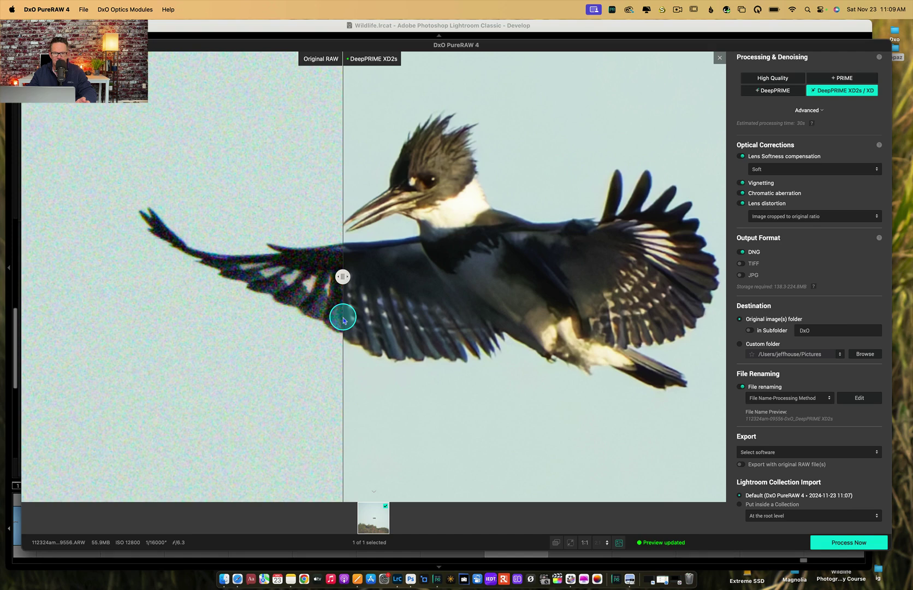
pyautogui.moveTo(343, 320); pyautogui.dragTo(451, 316)
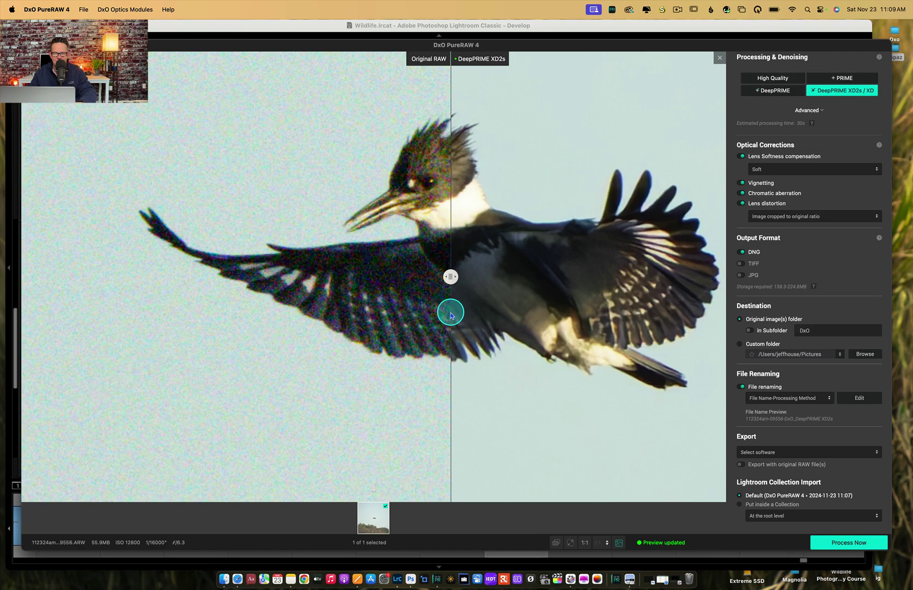
pyautogui.moveTo(451, 315); pyautogui.dragTo(157, 338)
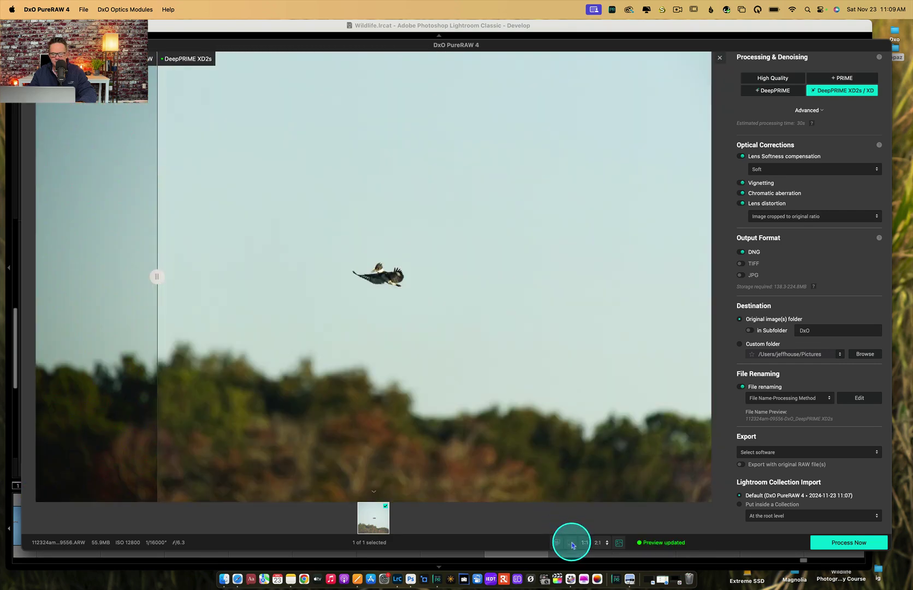
pyautogui.click(572, 542)
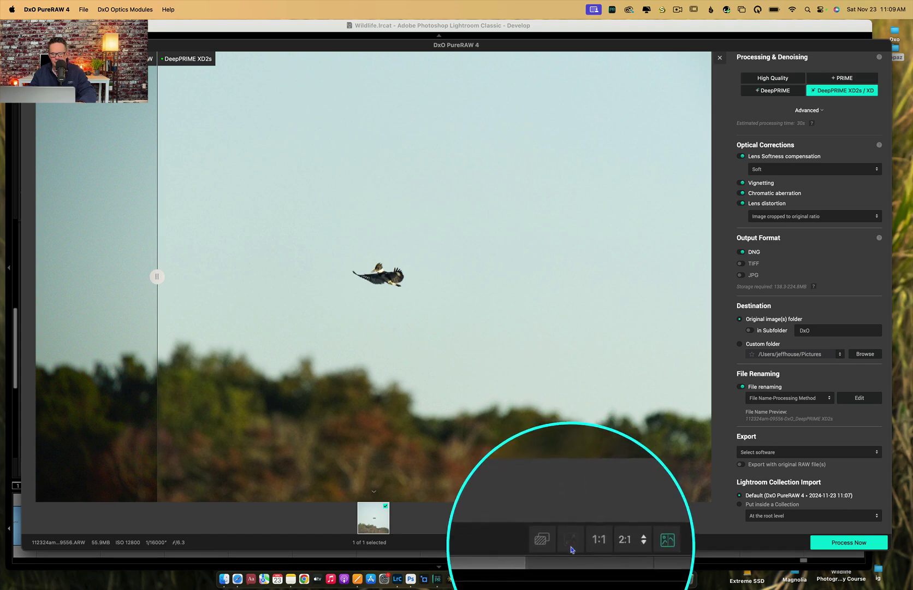
pyautogui.click(555, 544)
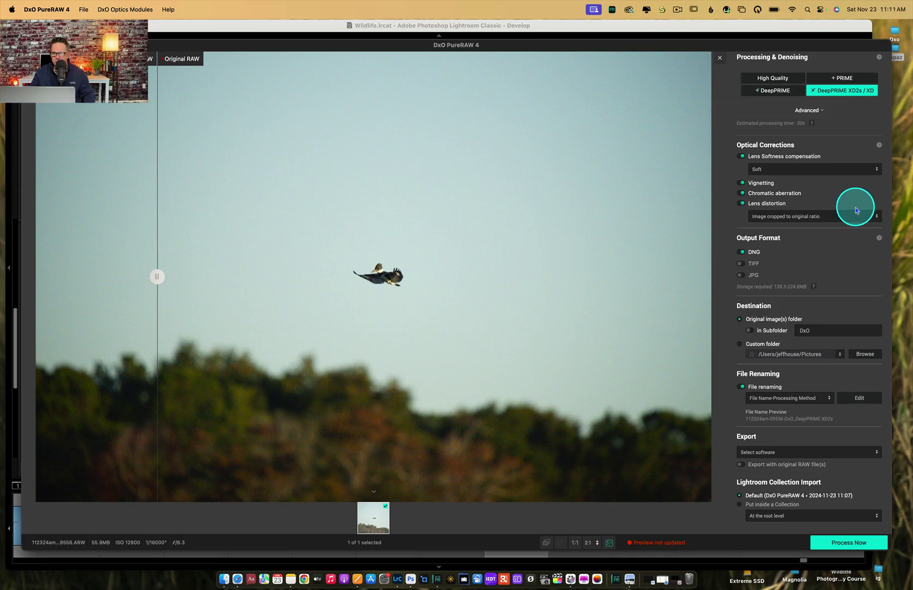
# Expand the advanced DeepPRIME XD2s settings and move the comparison divider onto the bird's head at 2:1 zoom.
pyautogui.click(819, 114)
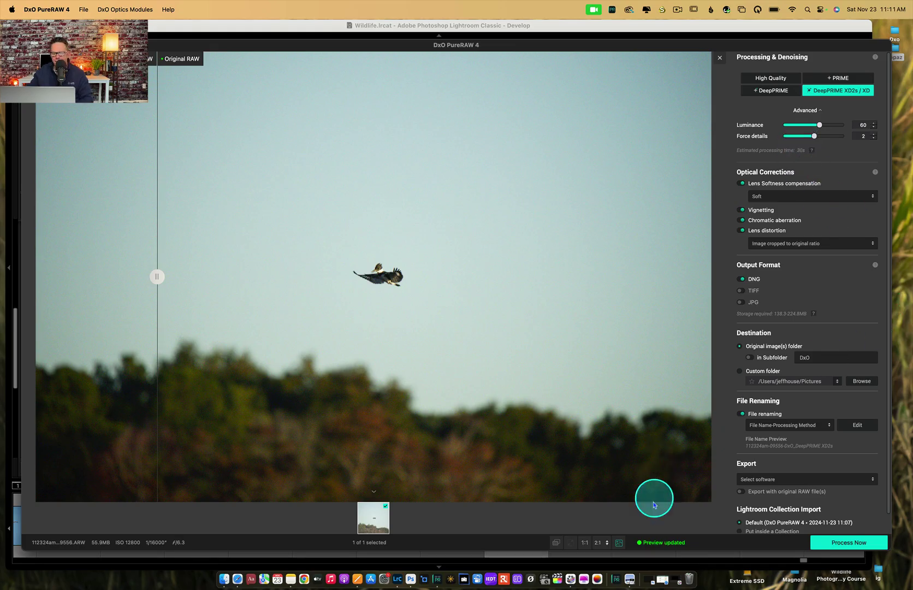
pyautogui.click(598, 542)
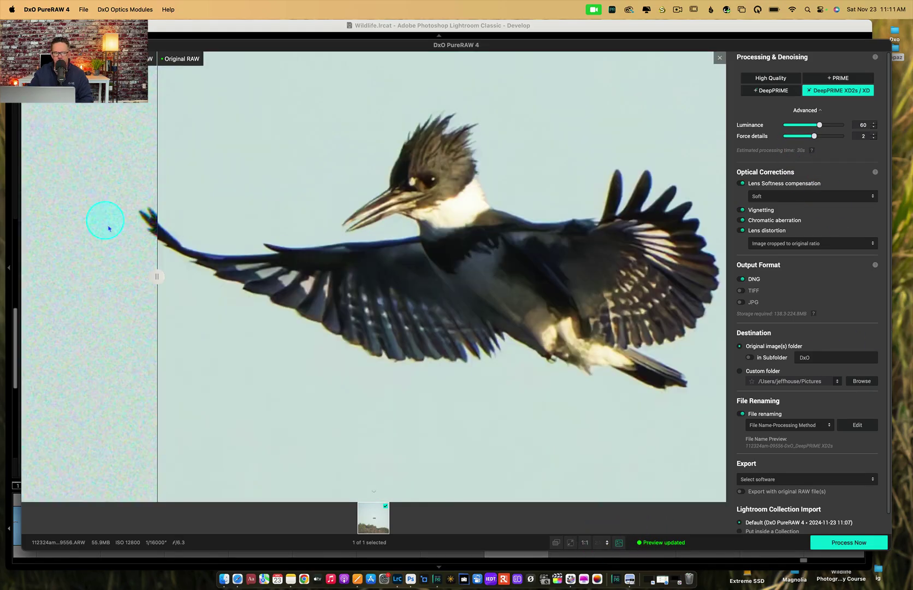
pyautogui.moveTo(156, 276); pyautogui.dragTo(421, 280)
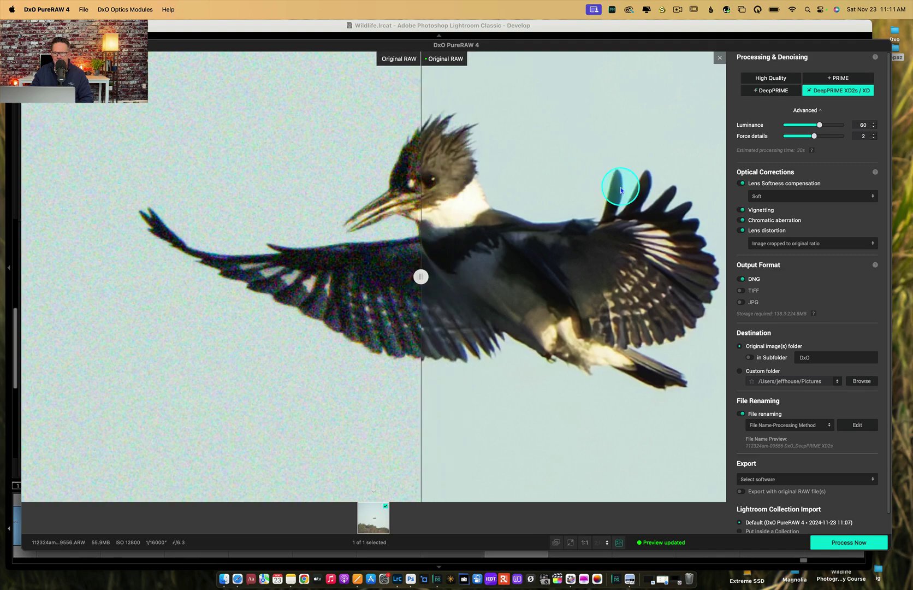
# Try Luminance values of 44 and 51 on the bird, and restore Luminance to 60 with Force details at 2.
pyautogui.moveTo(819, 125)
pyautogui.mouseDown()
pyautogui.moveTo(837, 124)
pyautogui.moveTo(765, 136)
pyautogui.moveTo(811, 125)
pyautogui.mouseUp()
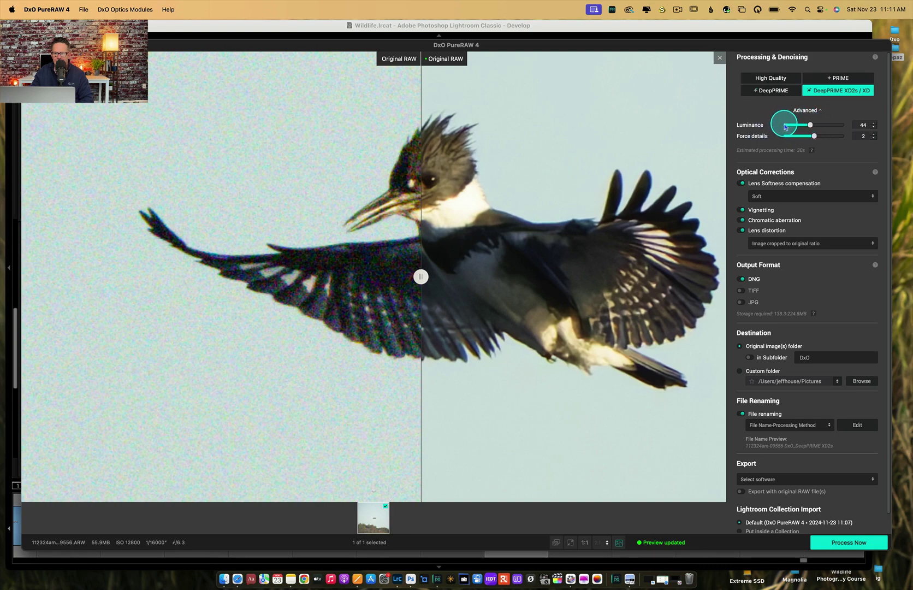
pyautogui.moveTo(810, 124)
pyautogui.mouseDown()
pyautogui.moveTo(790, 128)
pyautogui.moveTo(815, 125)
pyautogui.mouseUp()
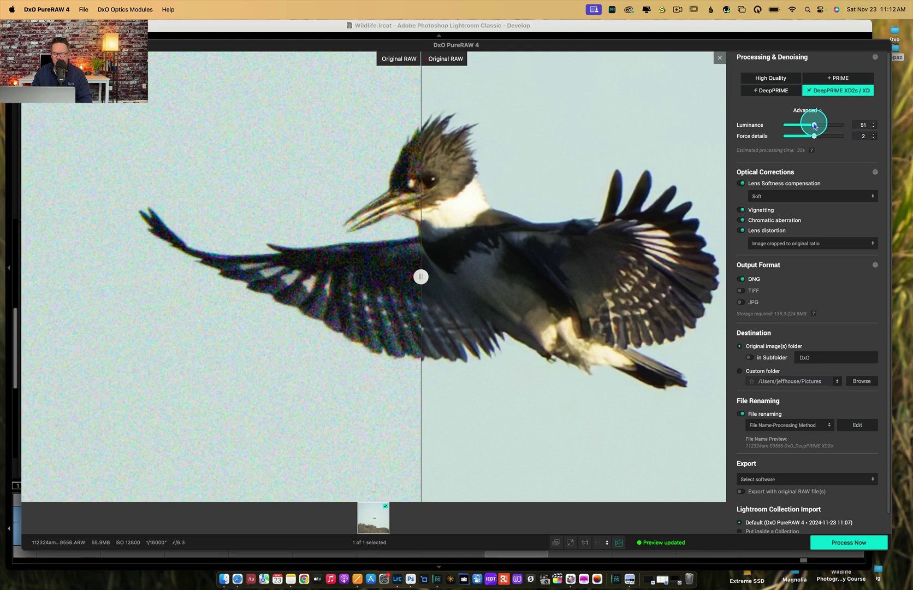
pyautogui.moveTo(815, 126); pyautogui.dragTo(816, 127)
pyautogui.moveTo(816, 126); pyautogui.dragTo(817, 126)
pyautogui.moveTo(817, 126); pyautogui.dragTo(813, 137)
pyautogui.moveTo(813, 136); pyautogui.dragTo(812, 139)
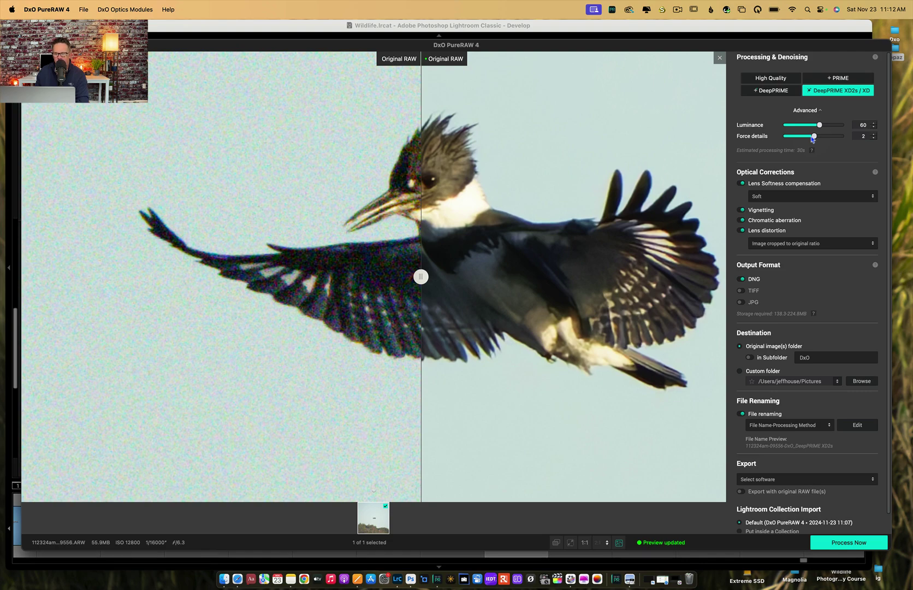
# Try Hard lens softness compensation, return it to Soft, and compare more of the bird against the original.
pyautogui.scroll(-1, 789, 175)
pyautogui.click(789, 176)
pyautogui.click(762, 158)
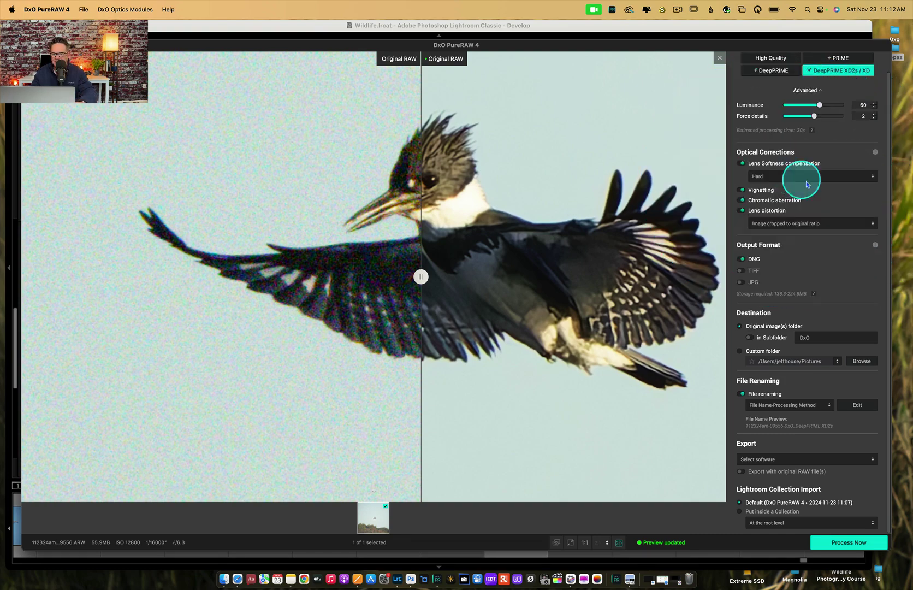
pyautogui.click(873, 175)
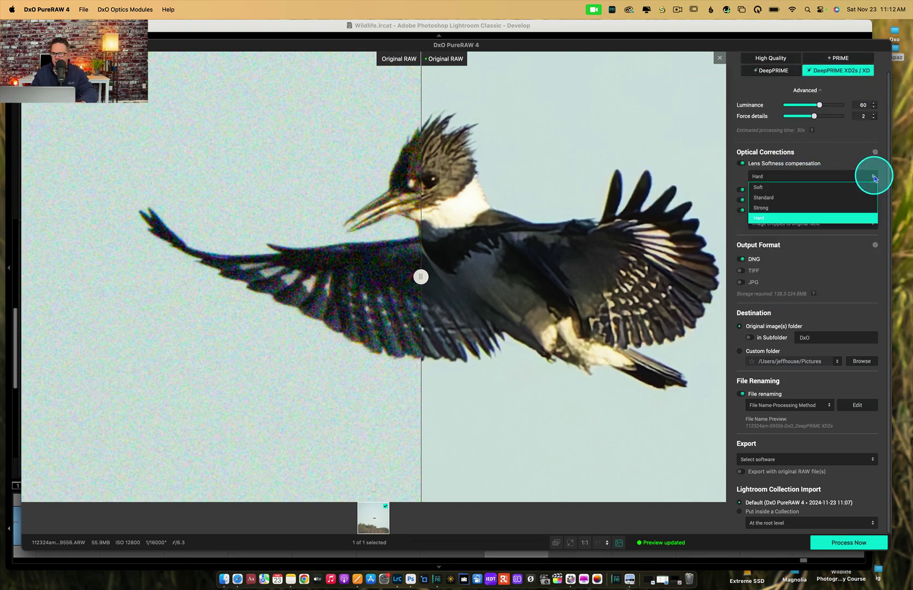
pyautogui.click(764, 187)
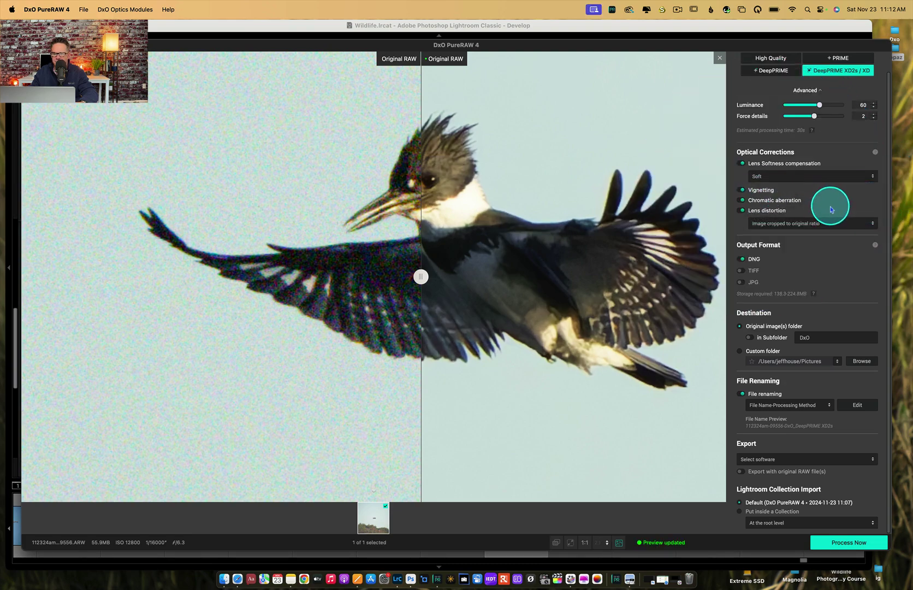
pyautogui.moveTo(421, 277); pyautogui.dragTo(319, 312)
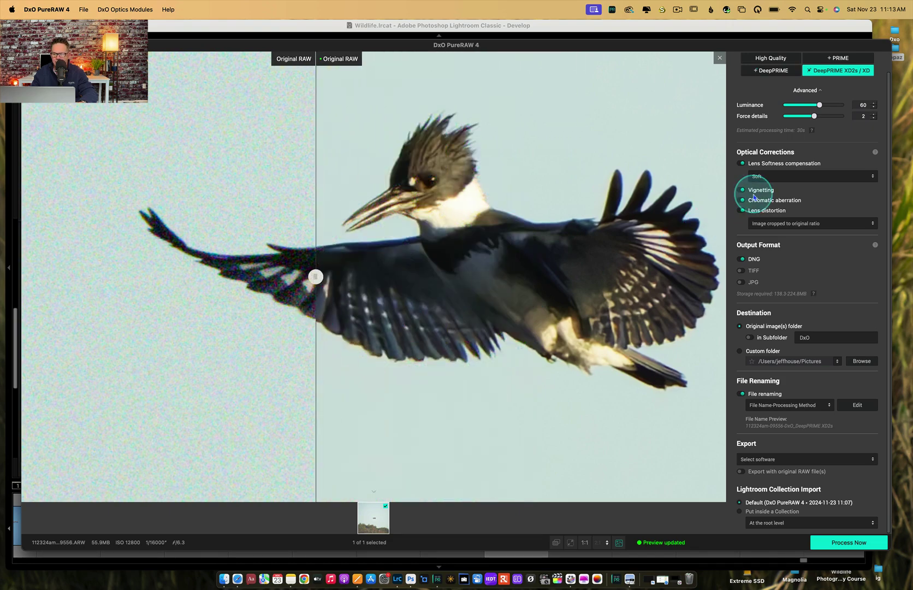
# Compare Standard and Soft lens softness compensation on the bird and settle on Standard.
pyautogui.click(864, 177)
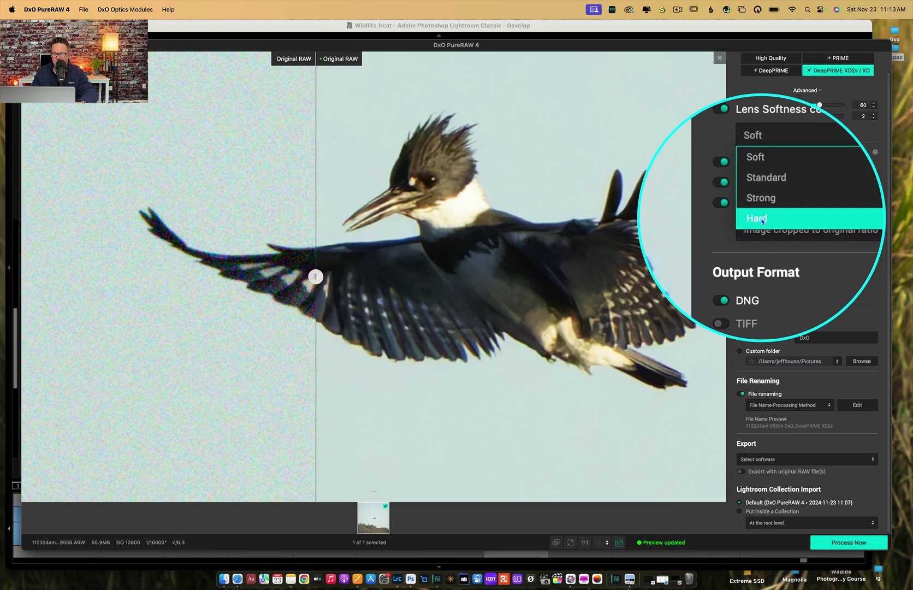
pyautogui.click(763, 200)
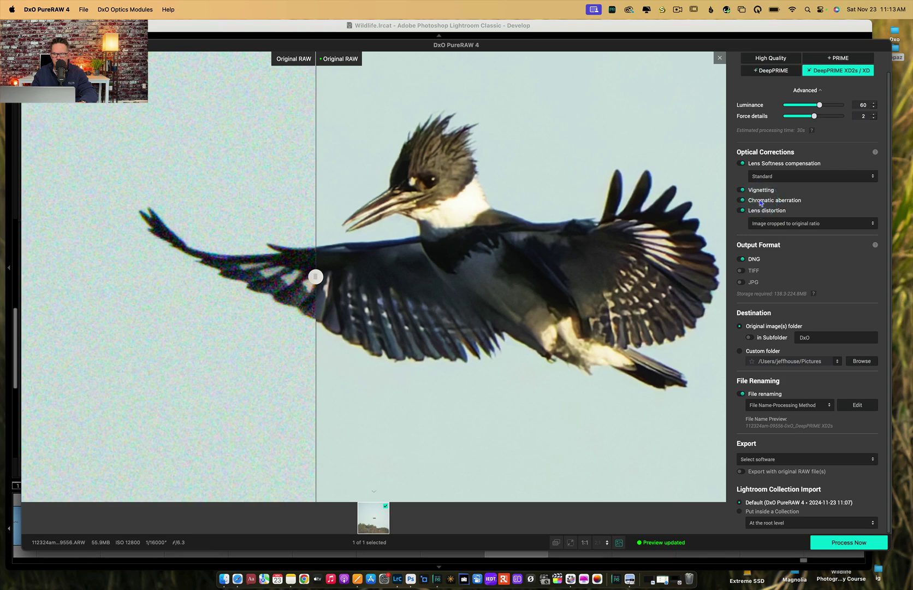
pyautogui.moveTo(315, 276)
pyautogui.mouseDown()
pyautogui.moveTo(518, 261)
pyautogui.moveTo(331, 276)
pyautogui.mouseUp()
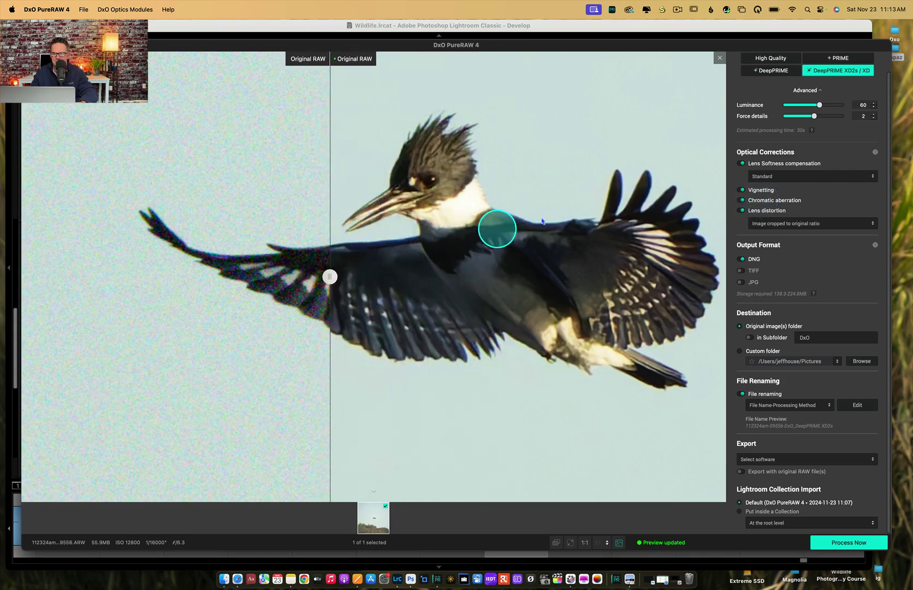
pyautogui.click(754, 176)
pyautogui.click(760, 190)
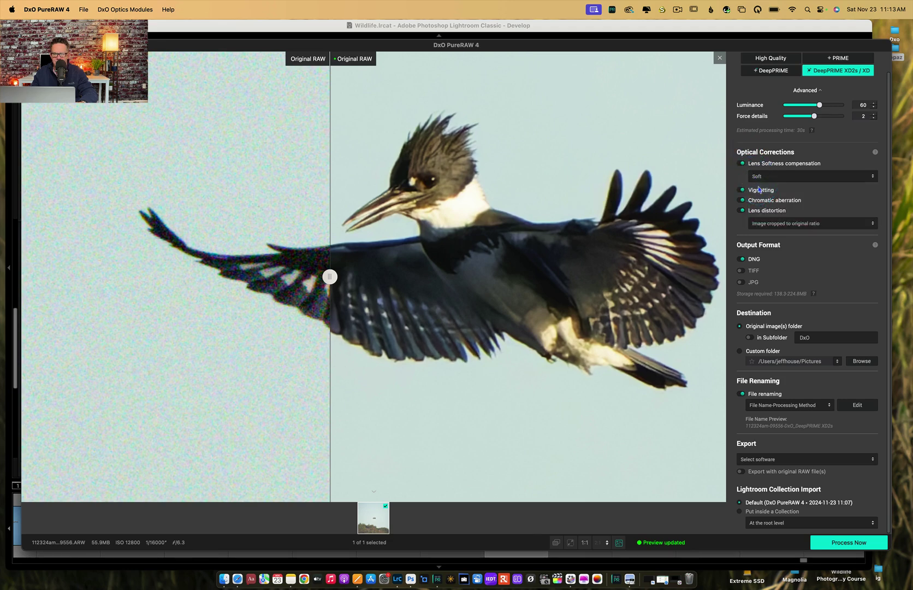
pyautogui.click(761, 176)
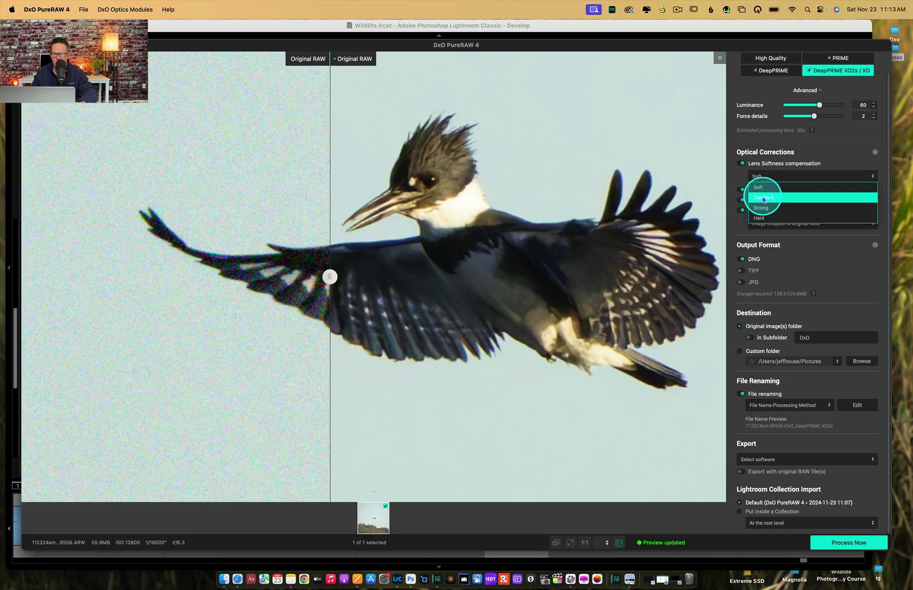
pyautogui.click(763, 200)
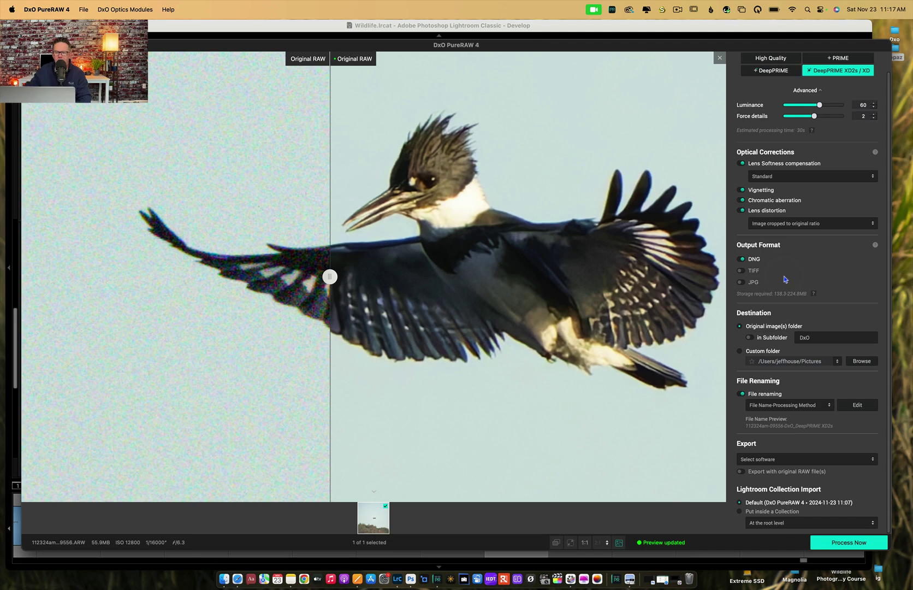
# Look through the available file renaming presets and the software choices for exporting the processed photo.
pyautogui.click(771, 272)
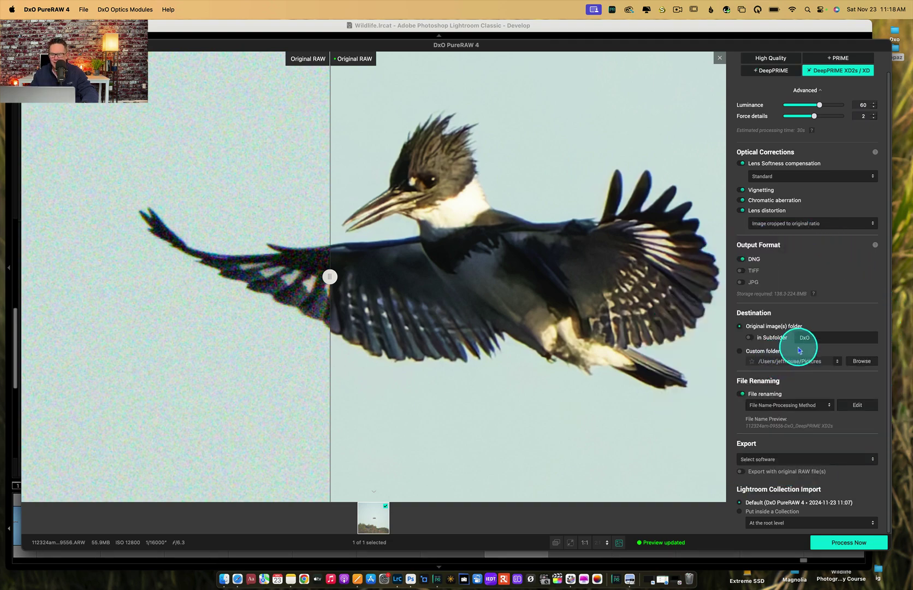
pyautogui.click(806, 407)
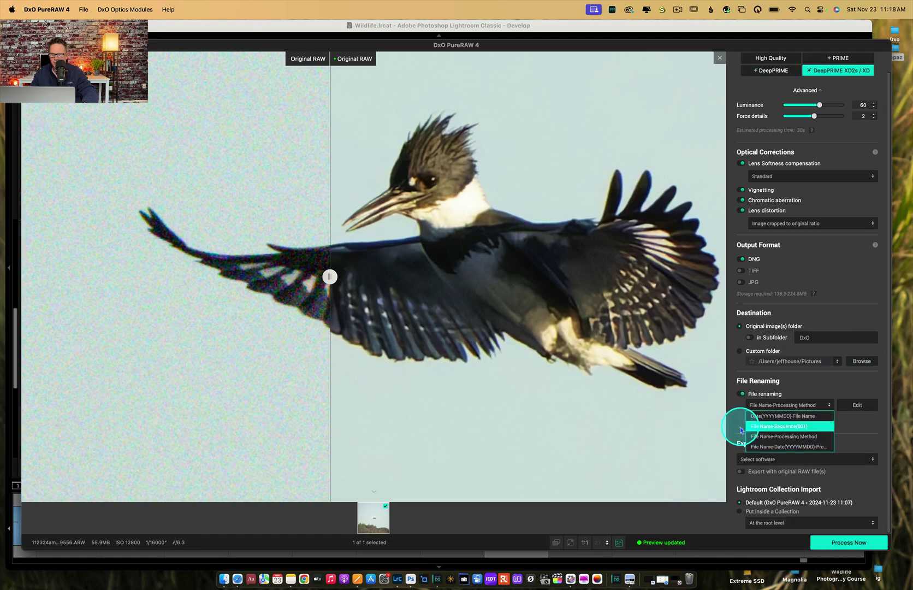
pyautogui.click(724, 421)
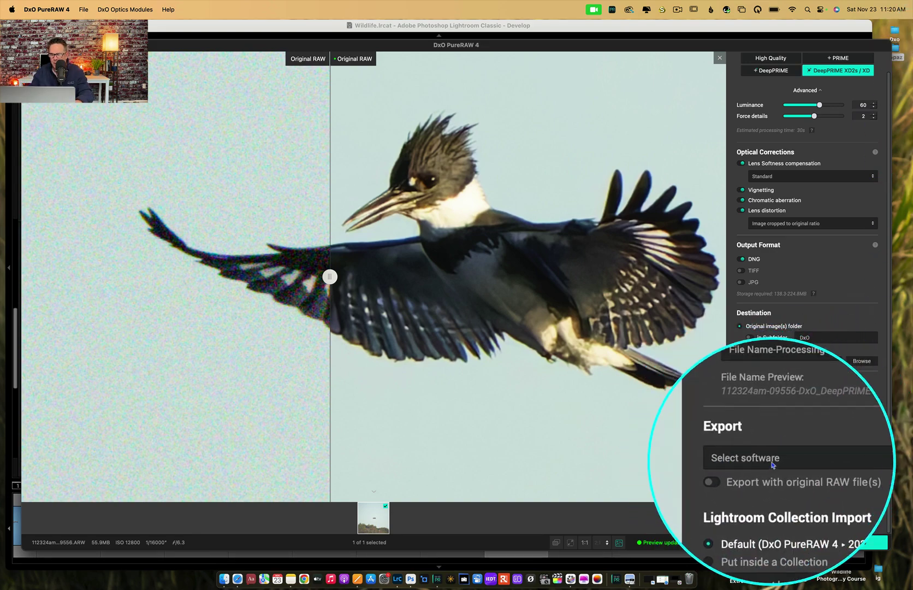
pyautogui.click(806, 460)
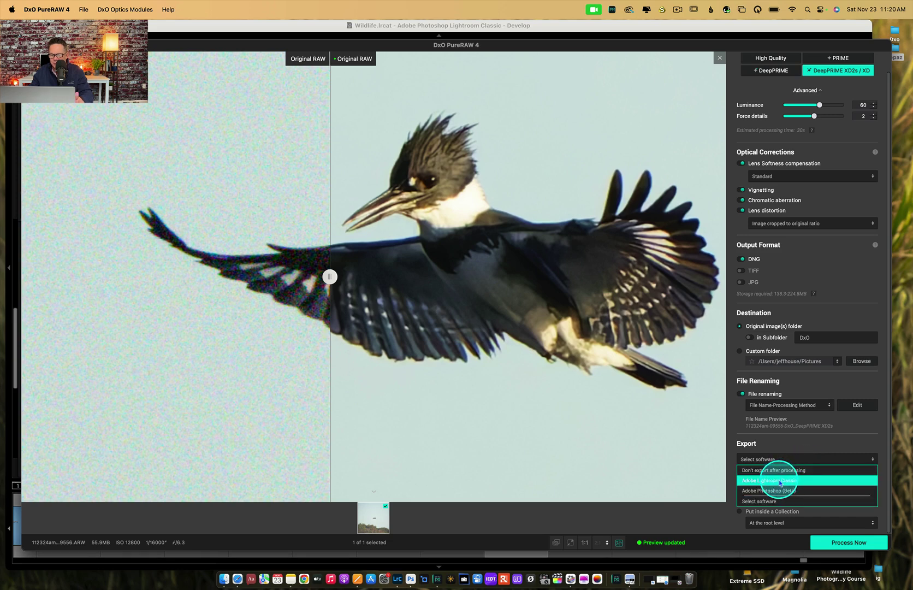
pyautogui.click(782, 437)
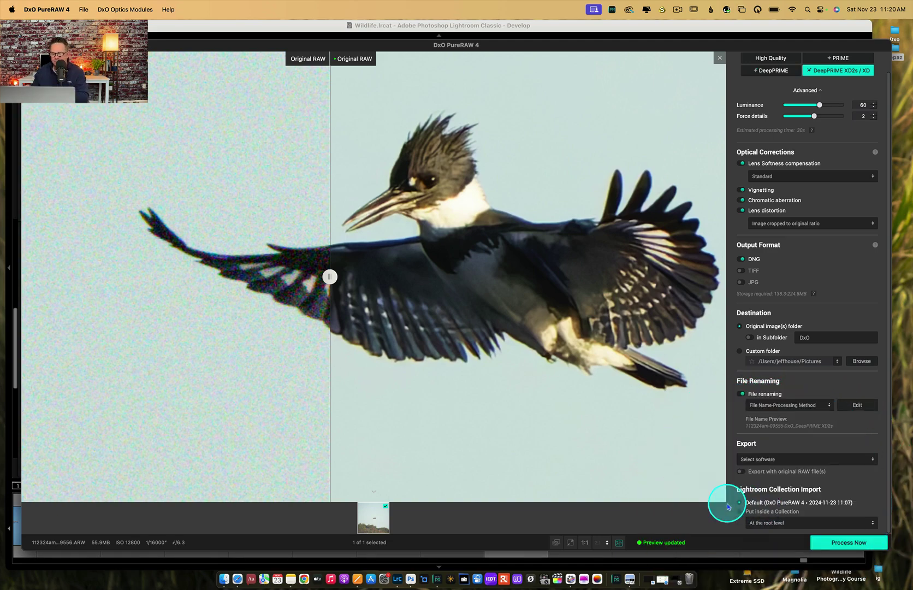
# Process the bird photo to DNG with the current DeepPRIME XD2s settings and send it back to Lightroom Classic.
pyautogui.click(846, 544)
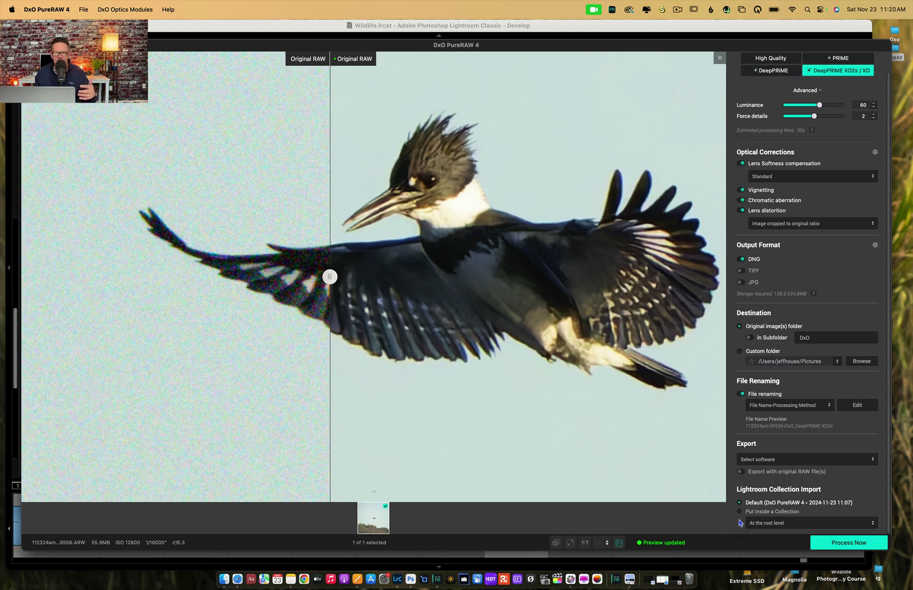
pyautogui.click(838, 542)
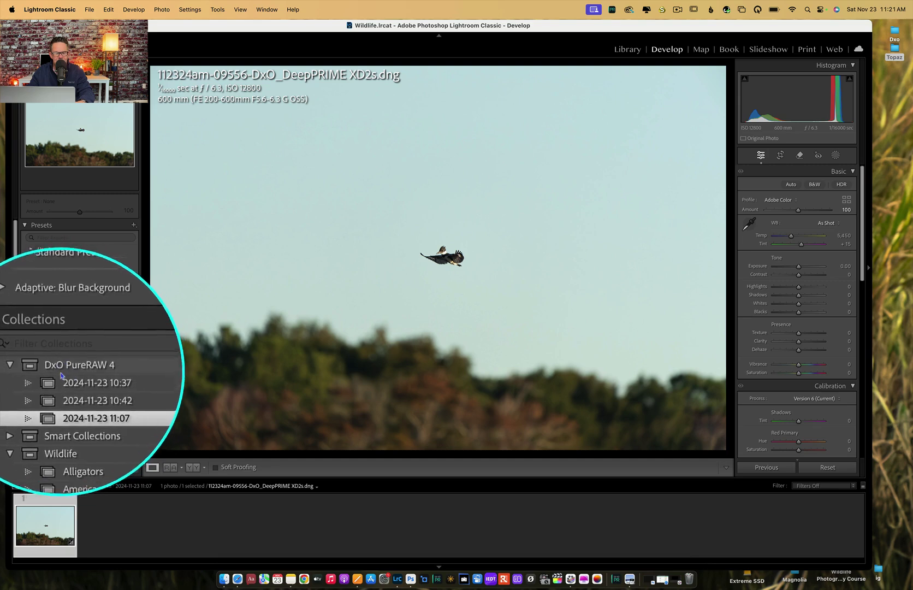
# Examine the DxO PureRAW 4 collection set and its dated collections in relation to the Wildlife collections.
pyautogui.scroll(-10, 70, 418)
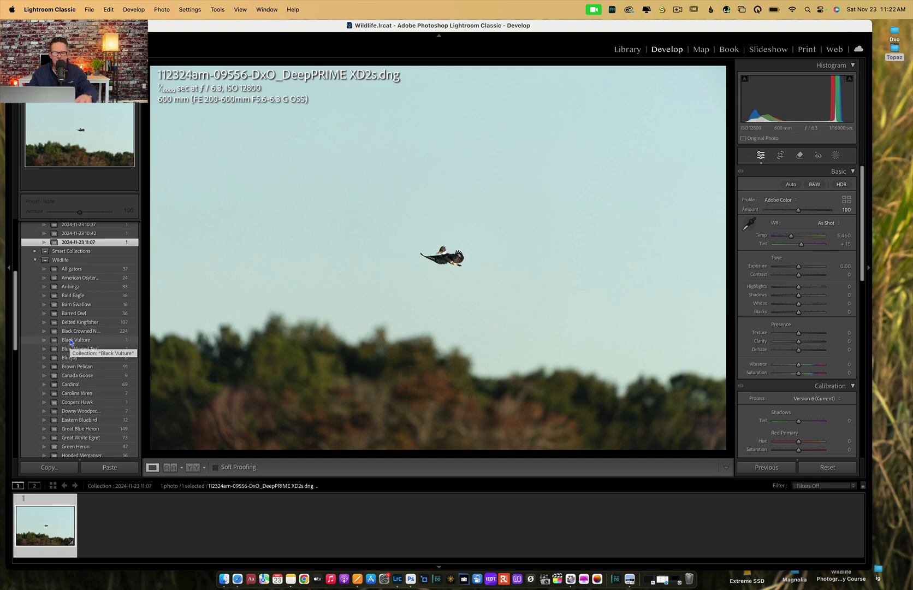
pyautogui.scroll(1, 77, 313)
pyautogui.scroll(5, 78, 313)
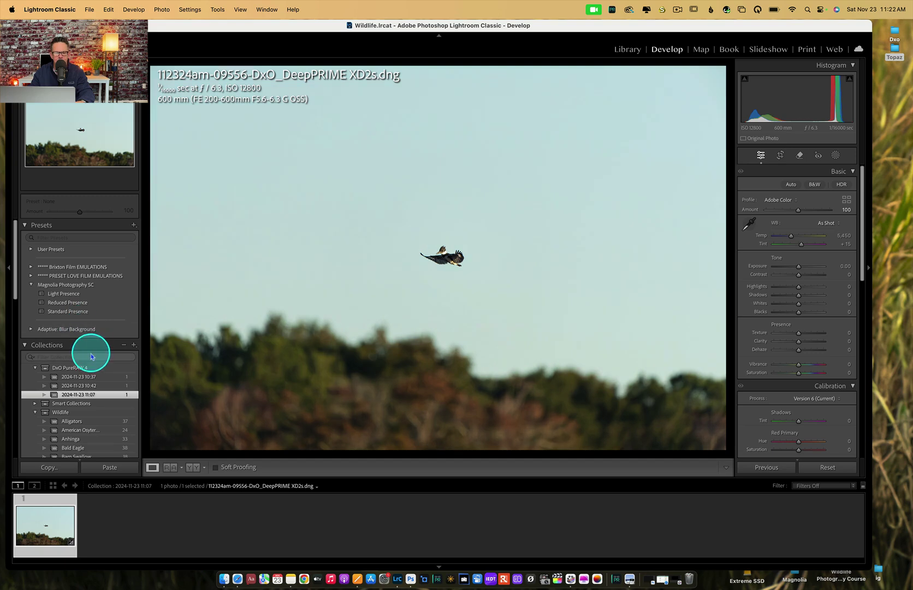
pyautogui.scroll(-8, 88, 355)
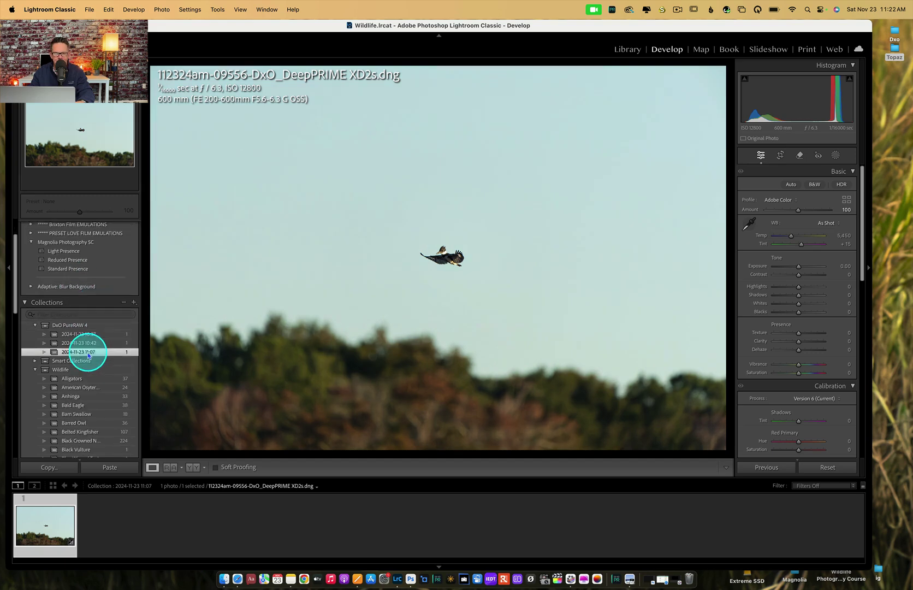
pyautogui.scroll(7, 89, 356)
pyautogui.scroll(-3, 89, 355)
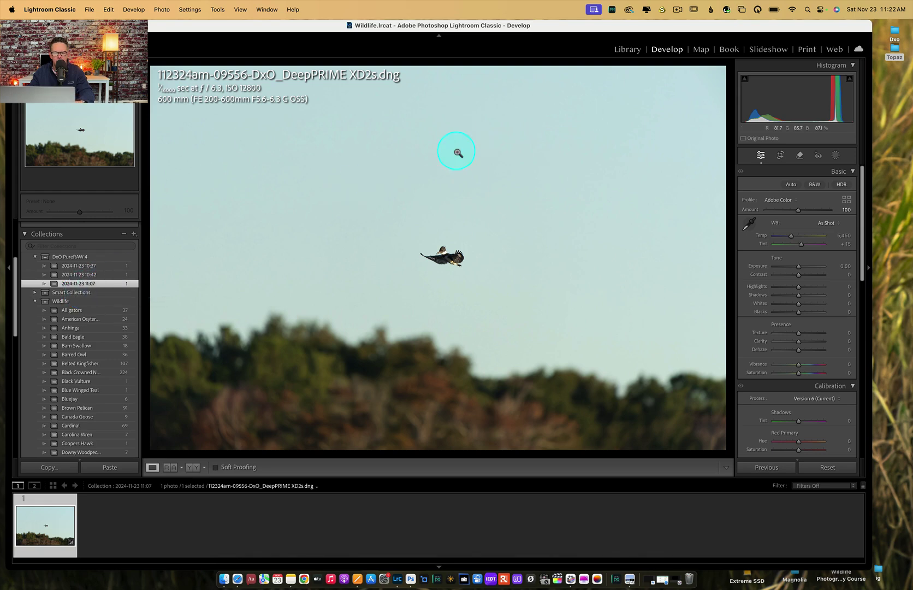
pyautogui.scroll(4, 126, 271)
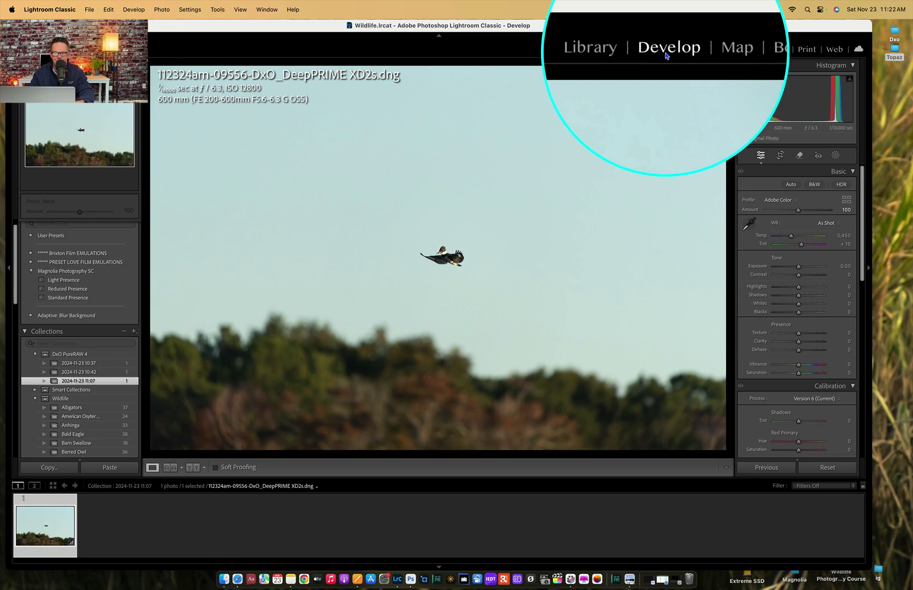
# Show the Wildlife folder from the Library module and return to Develop with the processed DNG.
pyautogui.click(626, 53)
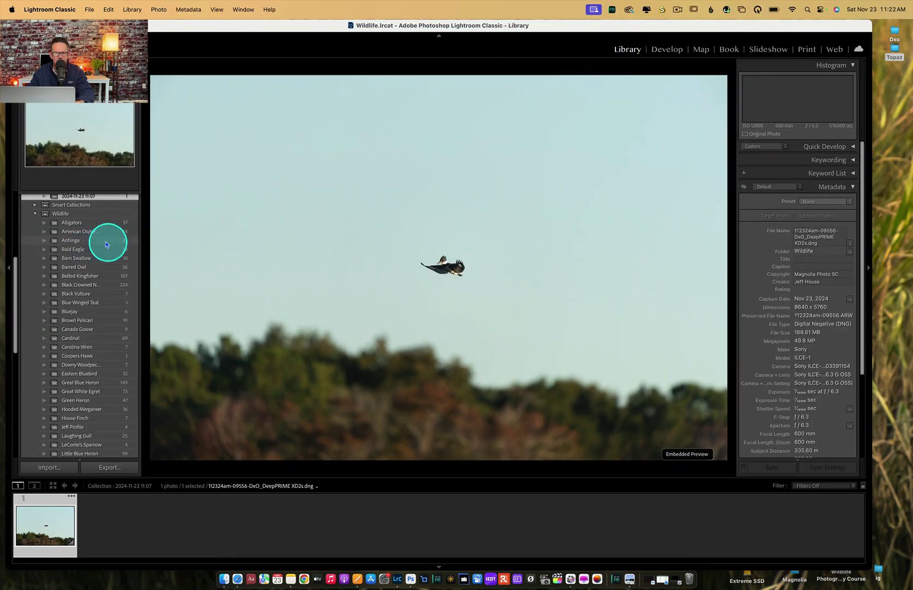
pyautogui.scroll(8, 83, 278)
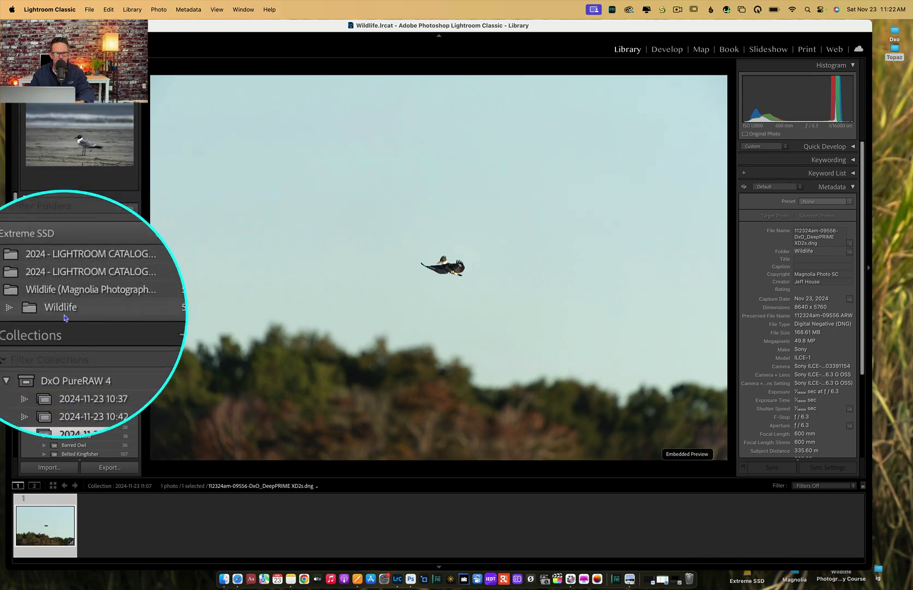
pyautogui.click(79, 311)
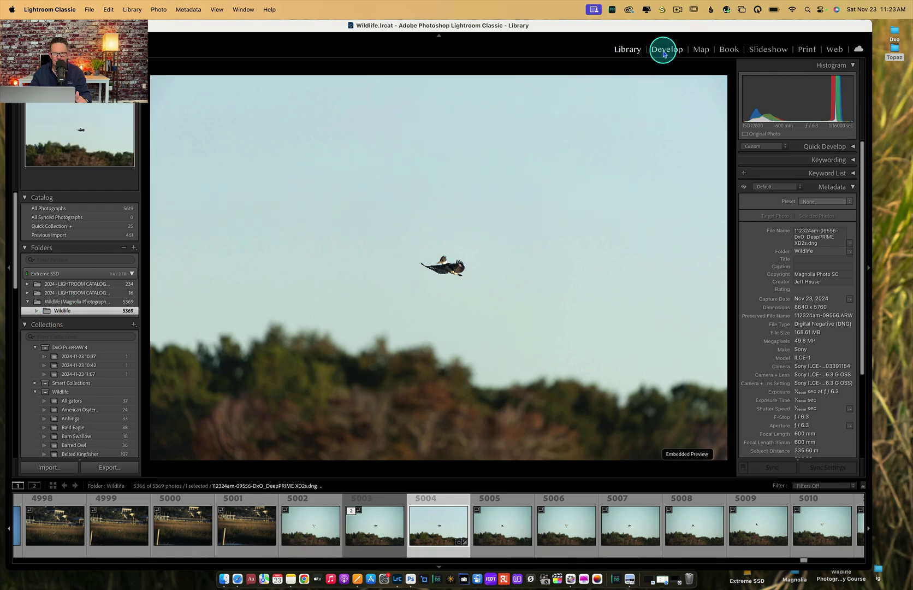
pyautogui.click(664, 54)
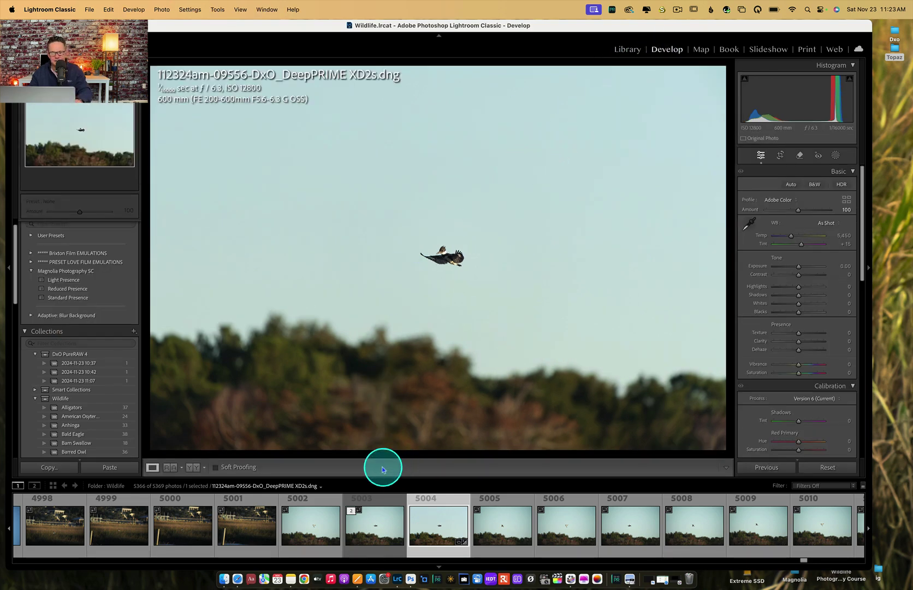
# Compare the original 112324am-09556.ARW with its processed DNG and flag the original as rejected.
pyautogui.click(365, 531)
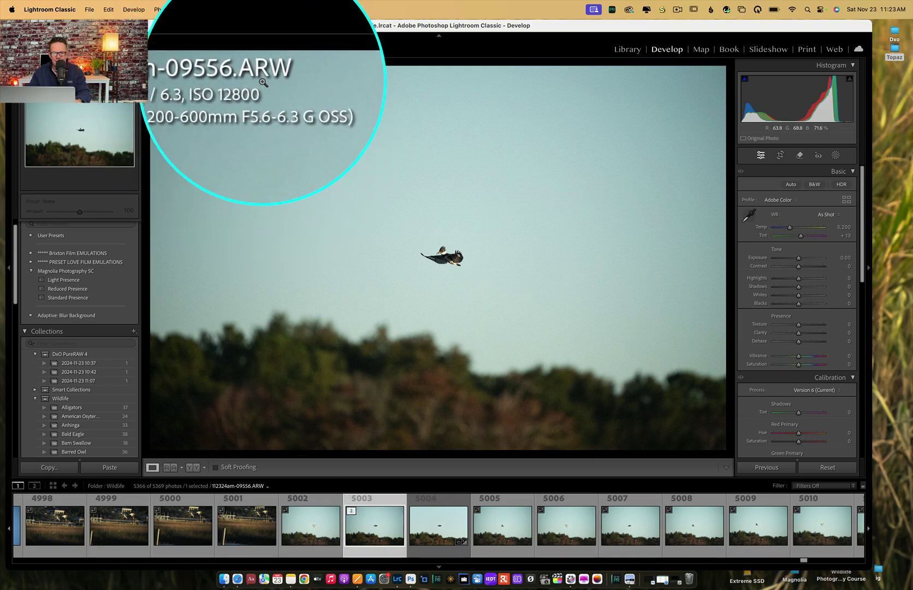
pyautogui.click(428, 519)
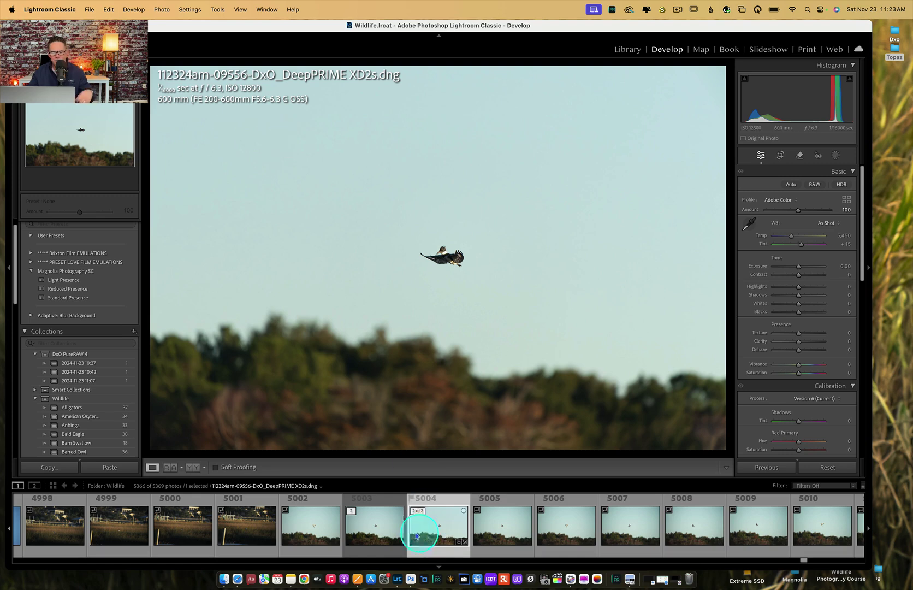
pyautogui.click(382, 529)
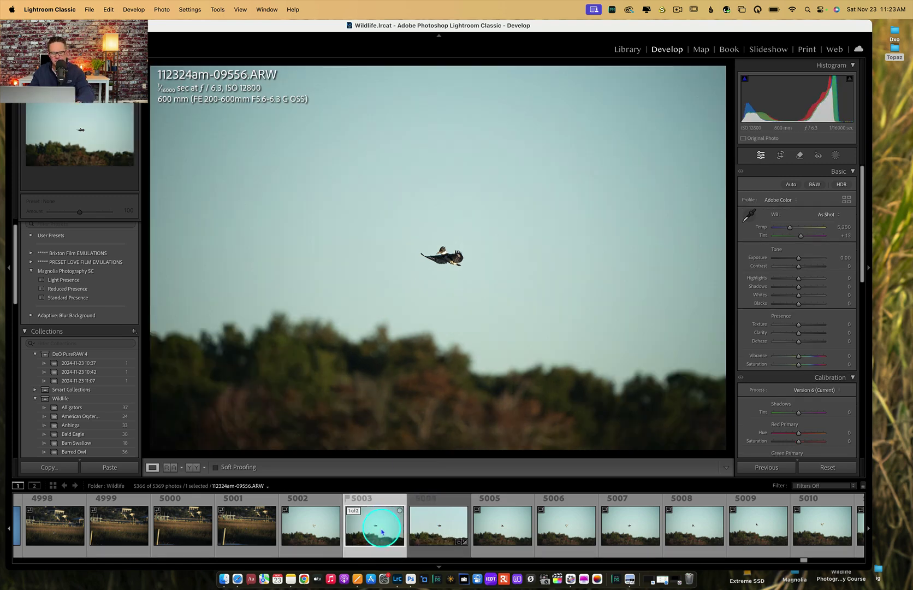
pyautogui.press('x')
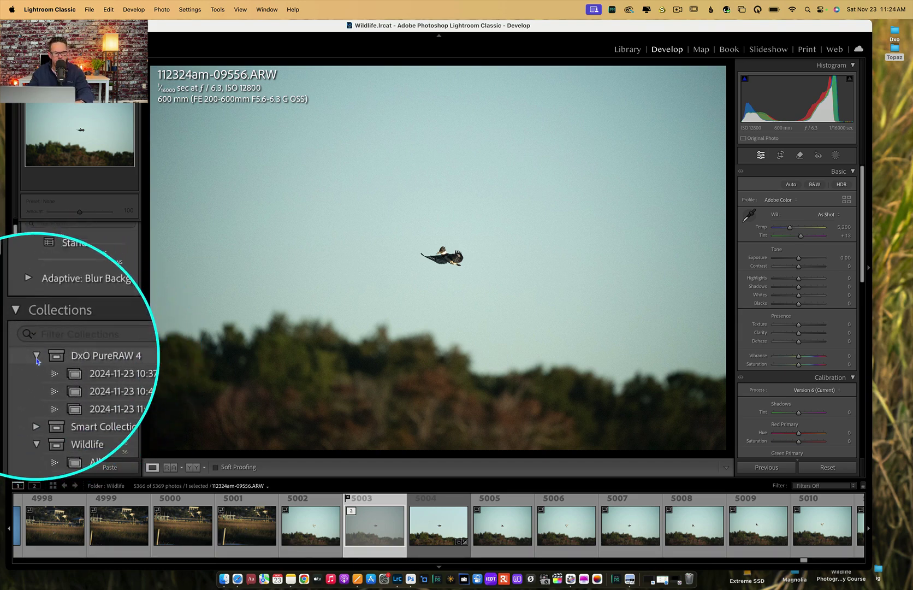
# Delete the DxO PureRAW 4 collection set together with the collections inside it.
pyautogui.click(64, 355)
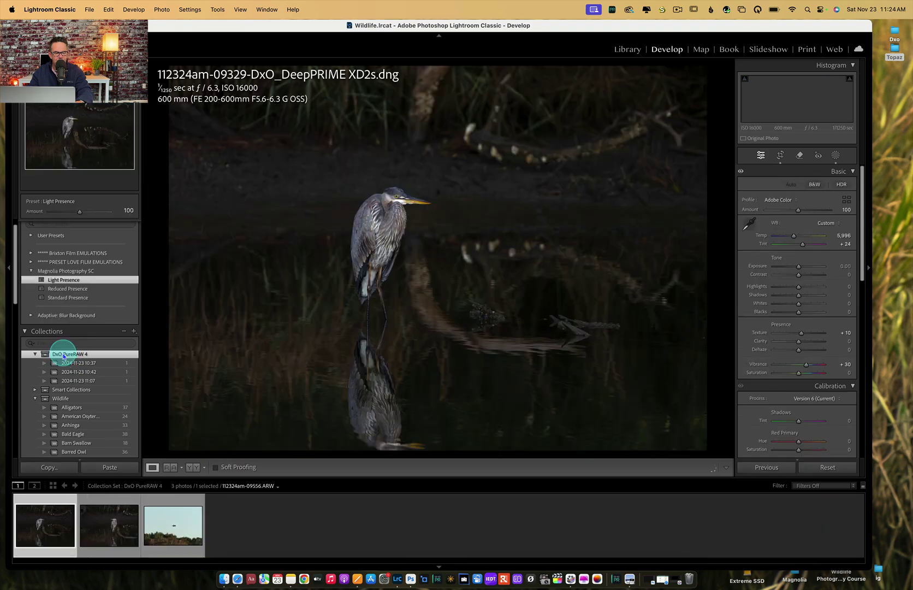
pyautogui.rightClick(64, 353)
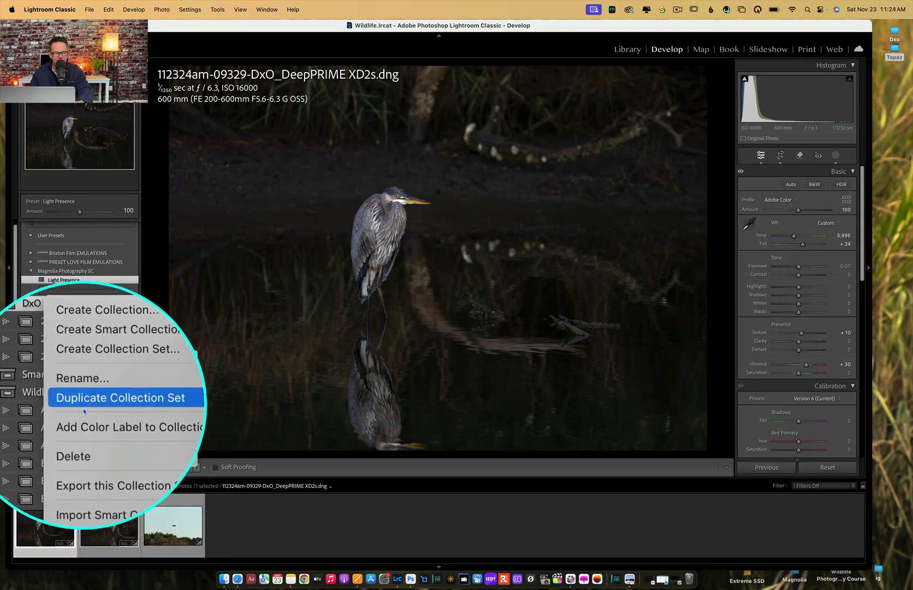
pyautogui.click(205, 365)
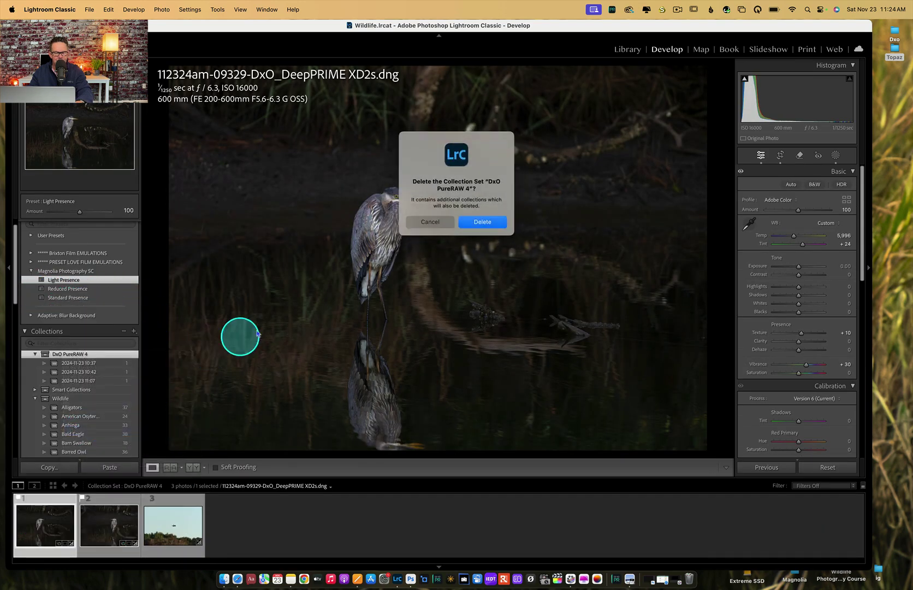
pyautogui.click(480, 221)
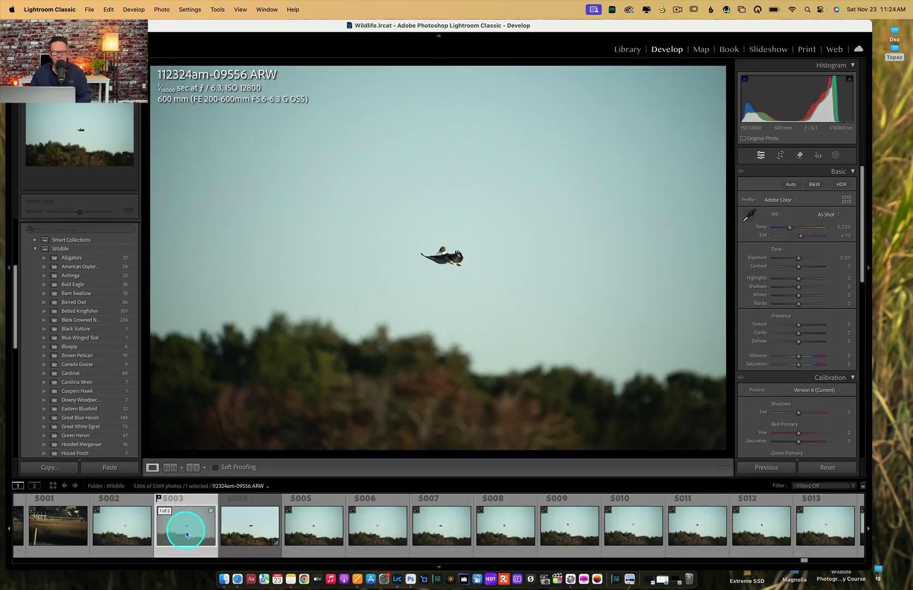
# Crop the original ARW photo tightly around the flying bird with a 5 x 7 aspect ratio.
pyautogui.click(235, 534)
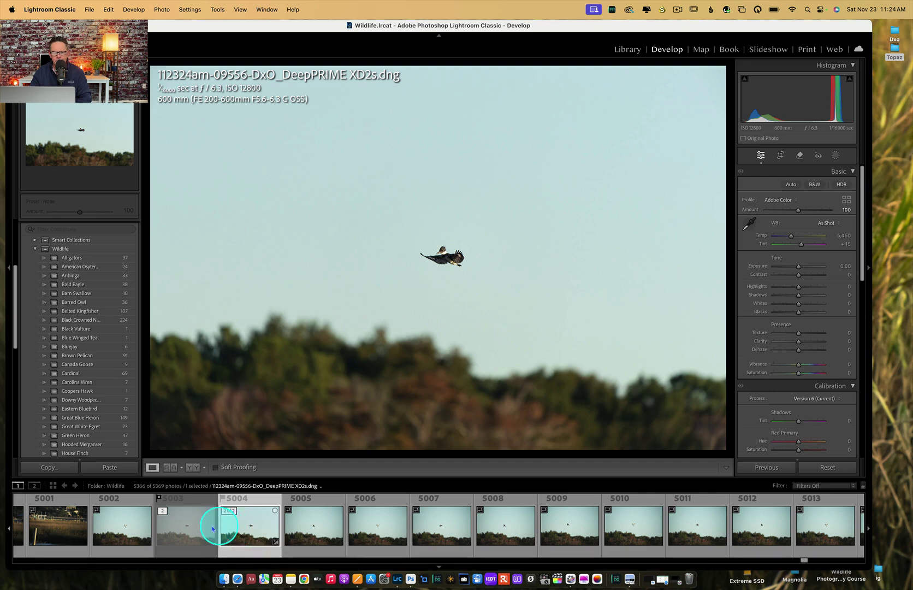
pyautogui.click(194, 523)
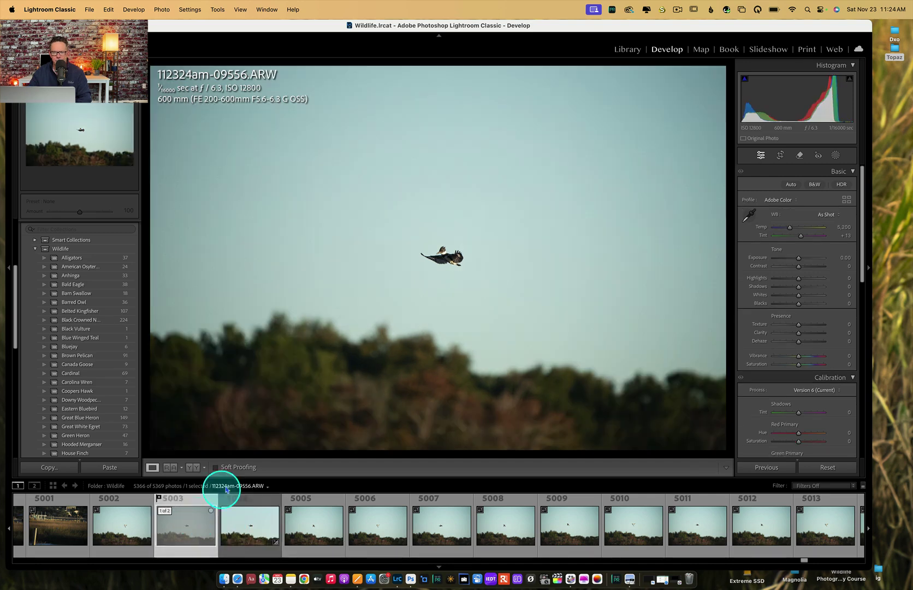
pyautogui.click(781, 155)
pyautogui.moveTo(825, 189); pyautogui.dragTo(826, 238)
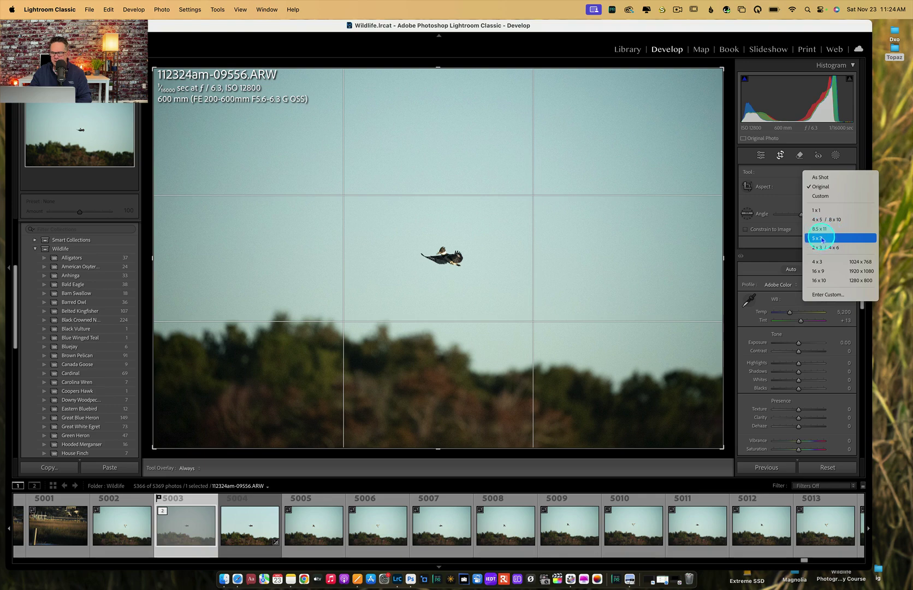
pyautogui.moveTo(440, 69); pyautogui.dragTo(443, 172)
pyautogui.moveTo(442, 394); pyautogui.dragTo(441, 339)
pyautogui.moveTo(438, 184); pyautogui.dragTo(423, 202)
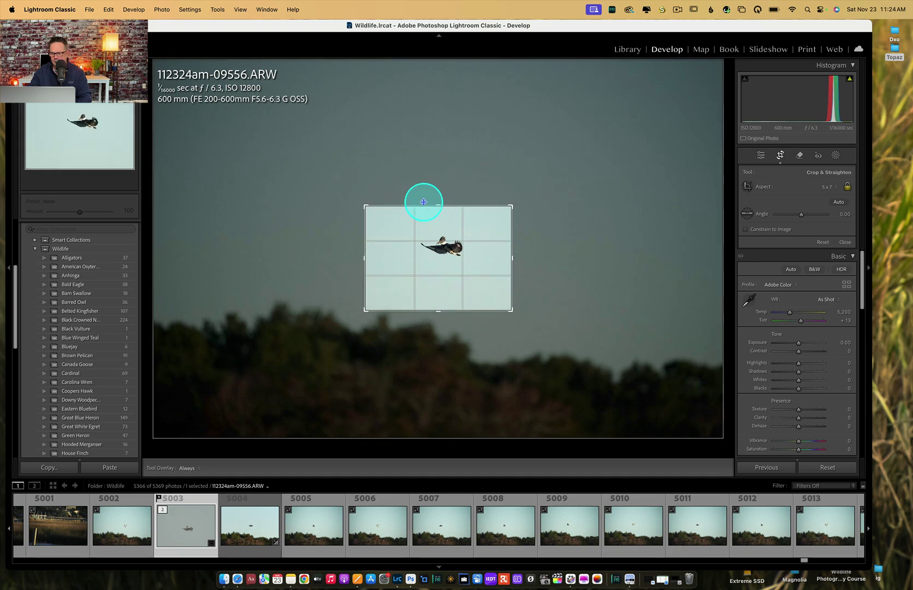
pyautogui.press('Return')
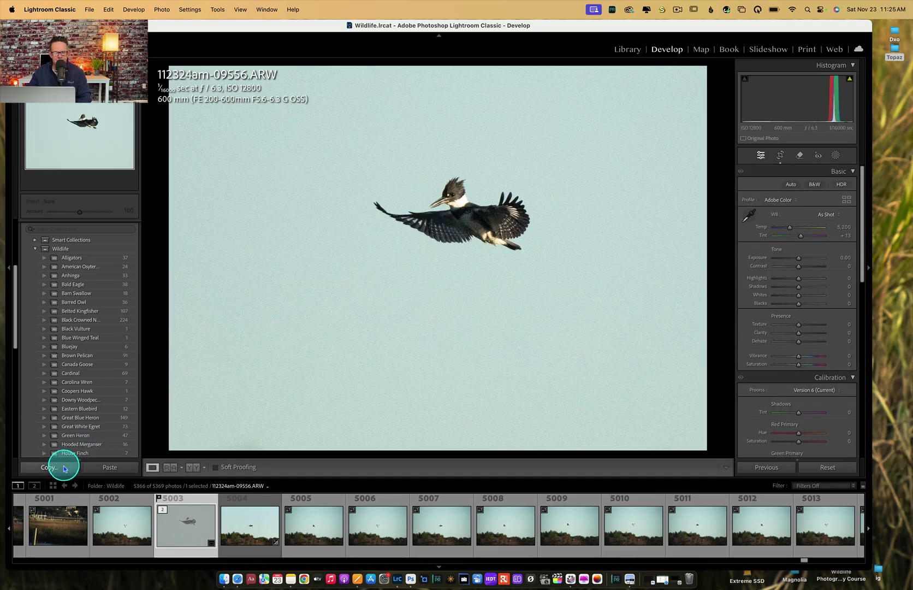
# Copy only the crop settings, including straighten angle and aspect ratio, from the original and paste them onto the DeepPRIME XD2s DNG.
pyautogui.click(64, 468)
pyautogui.click(295, 283)
pyautogui.click(465, 189)
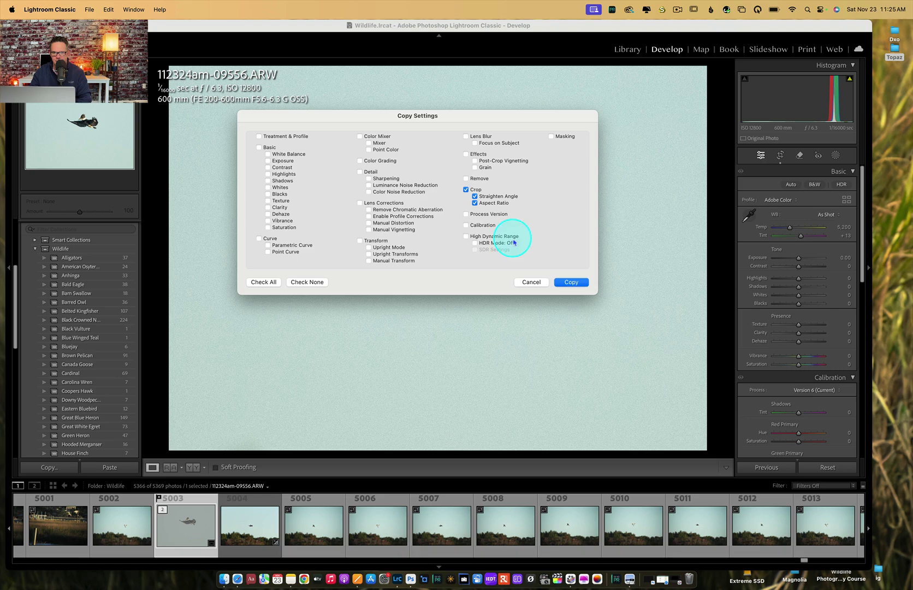
pyautogui.click(569, 283)
pyautogui.click(235, 525)
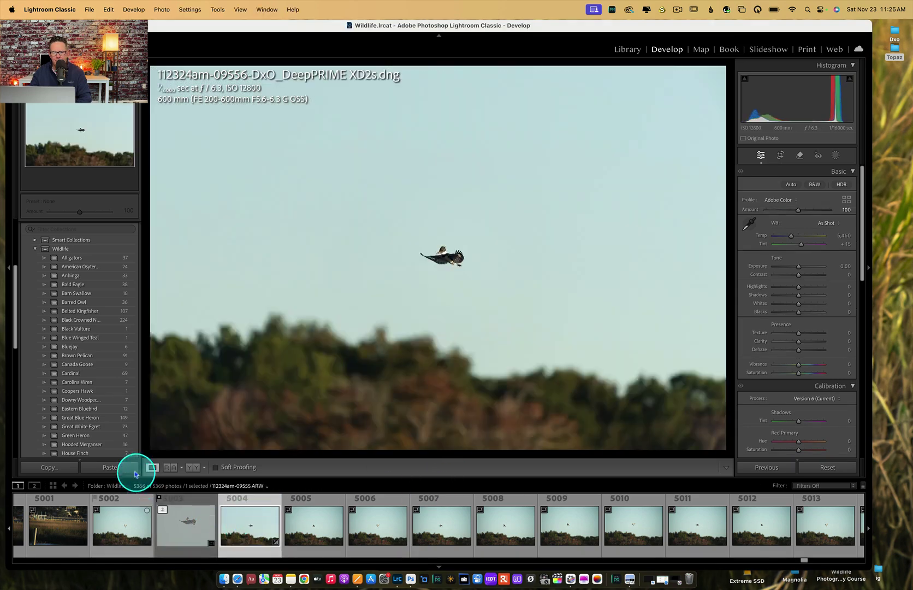
pyautogui.click(108, 467)
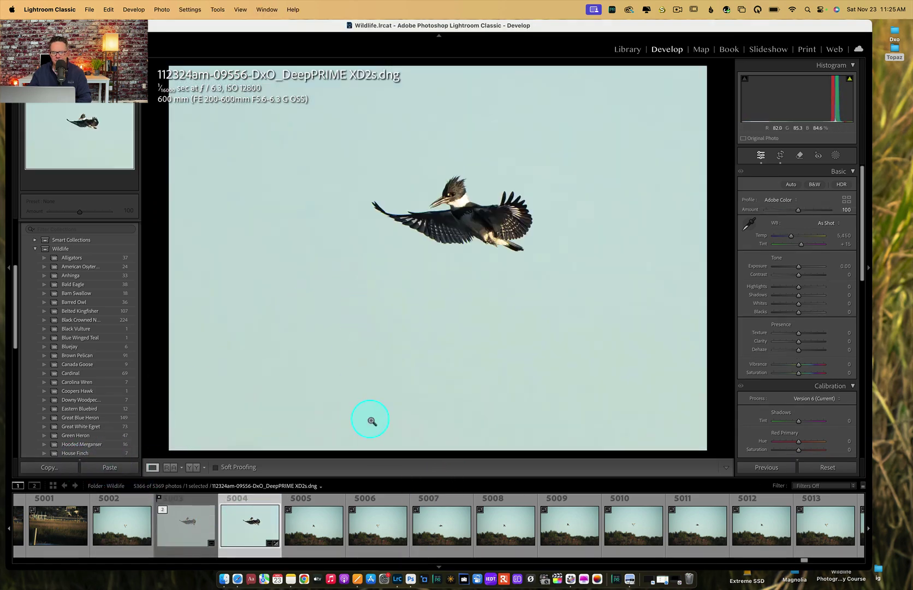
# Select the original 112324am-09556.ARW and its DeepPRIME XD2s DNG in the Library and show them in Compare view.
pyautogui.click(190, 518)
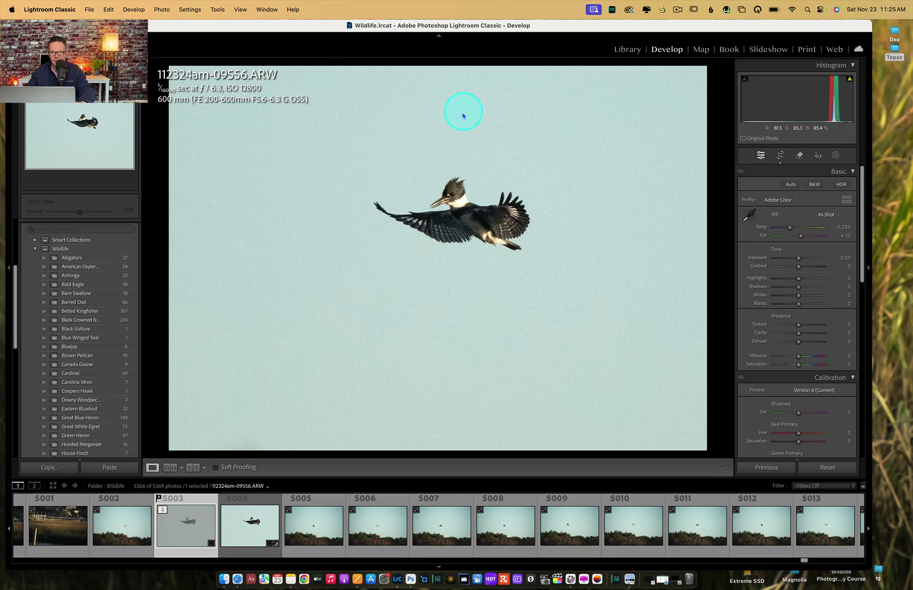
pyautogui.click(628, 49)
pyautogui.click(257, 527)
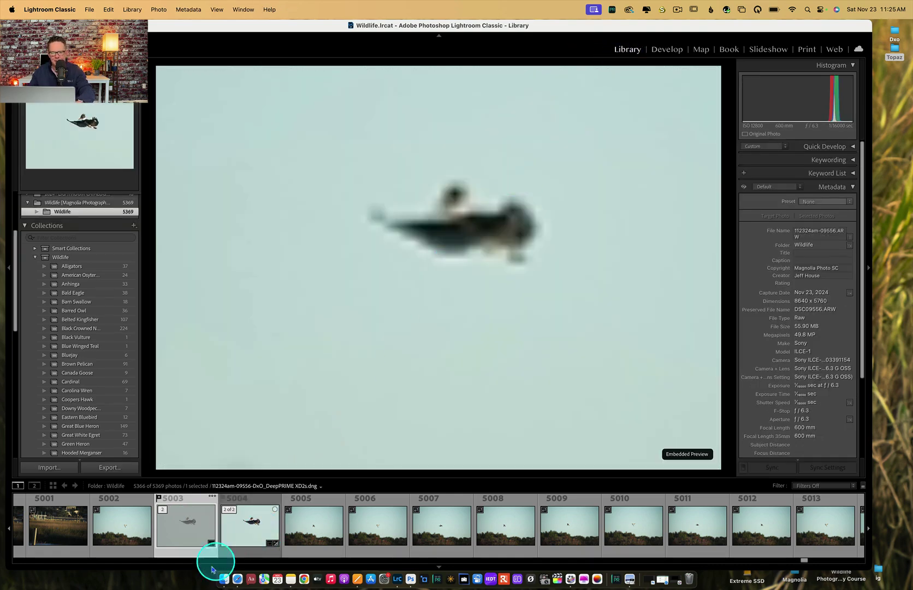
pyautogui.keyDown('super'); pyautogui.click(245, 538); pyautogui.keyUp('super')
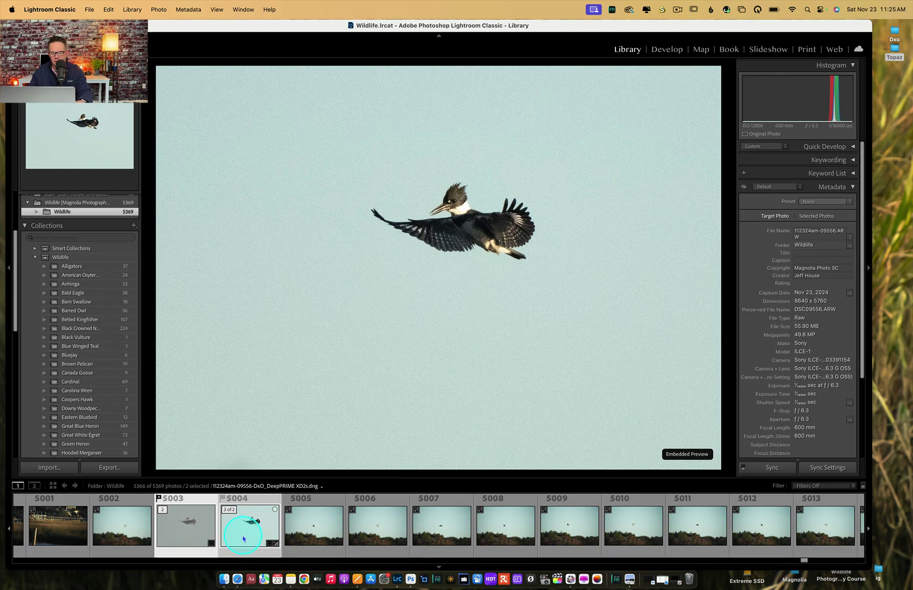
pyautogui.click(196, 530)
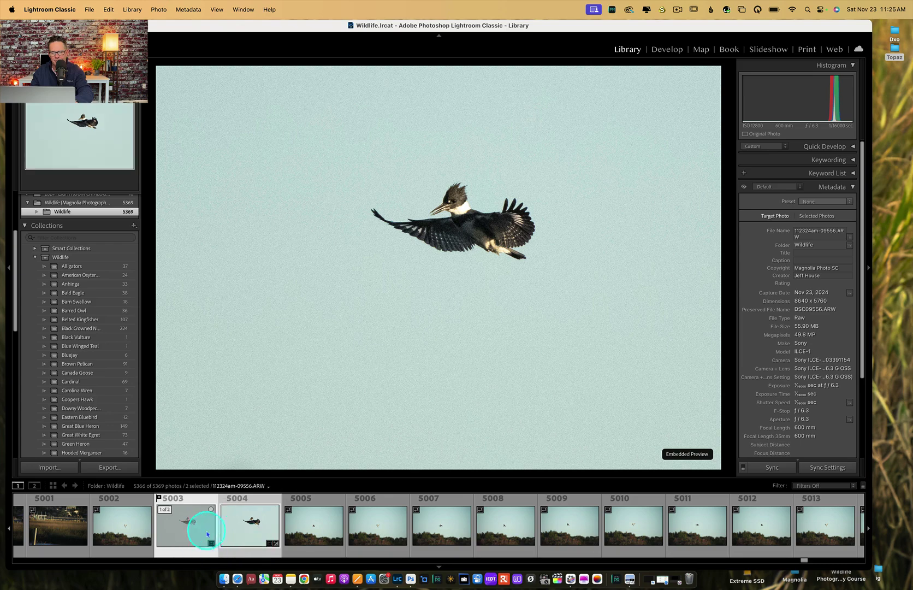
pyautogui.press('c')
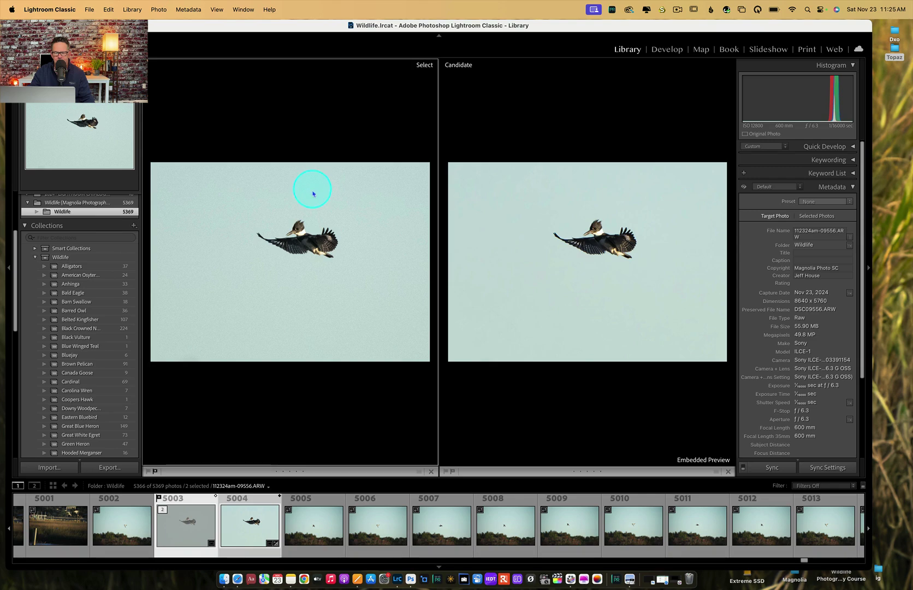
# Magnify the compared original and DNG on the bird's head and wing to examine noise and feather detail.
pyautogui.click(325, 278)
pyautogui.moveTo(363, 275); pyautogui.dragTo(270, 264)
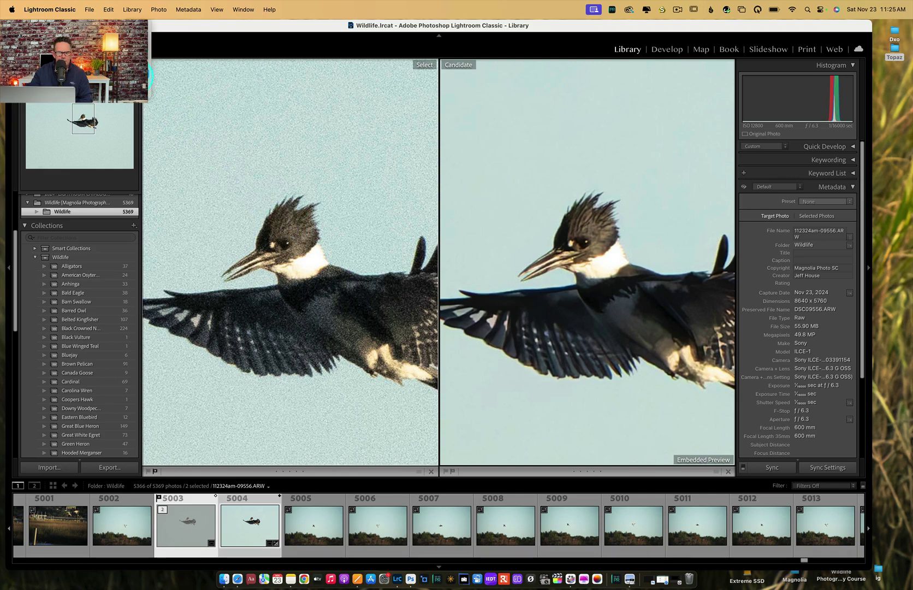
pyautogui.press('super+equal')
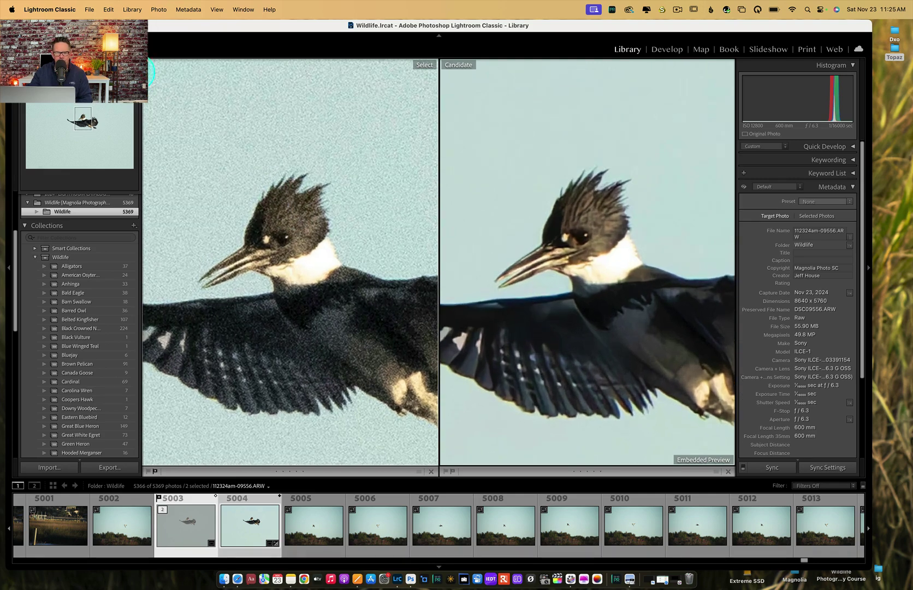
pyautogui.press('super+equal')
pyautogui.moveTo(274, 145); pyautogui.dragTo(287, 210)
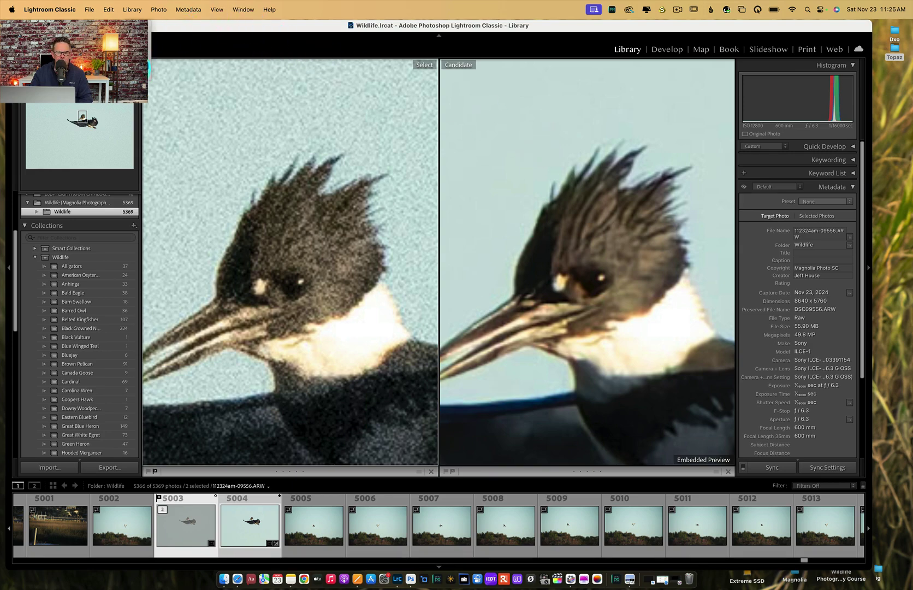
pyautogui.click(315, 207)
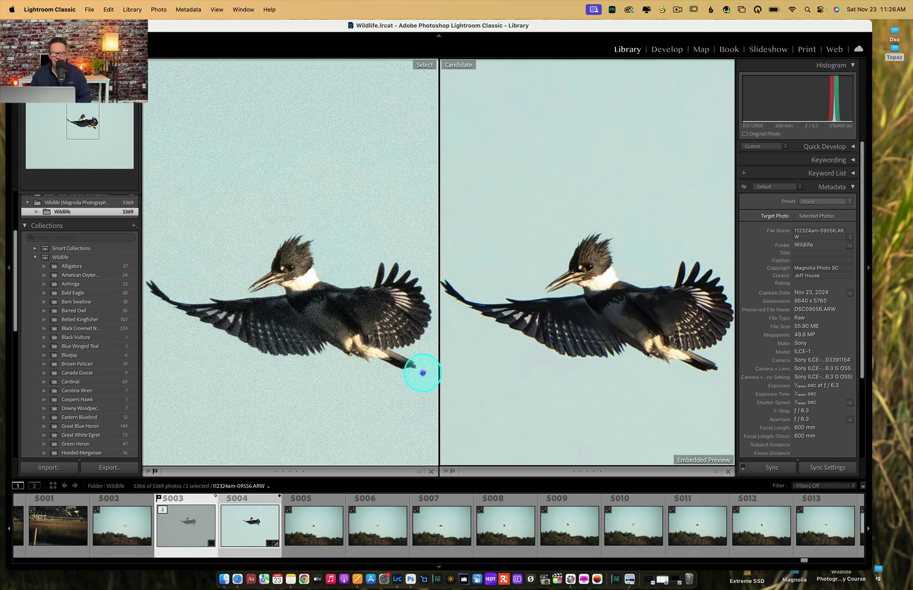
# Leave the comparison and show the original ARW photo in the Develop module.
pyautogui.click(664, 49)
pyautogui.click(263, 524)
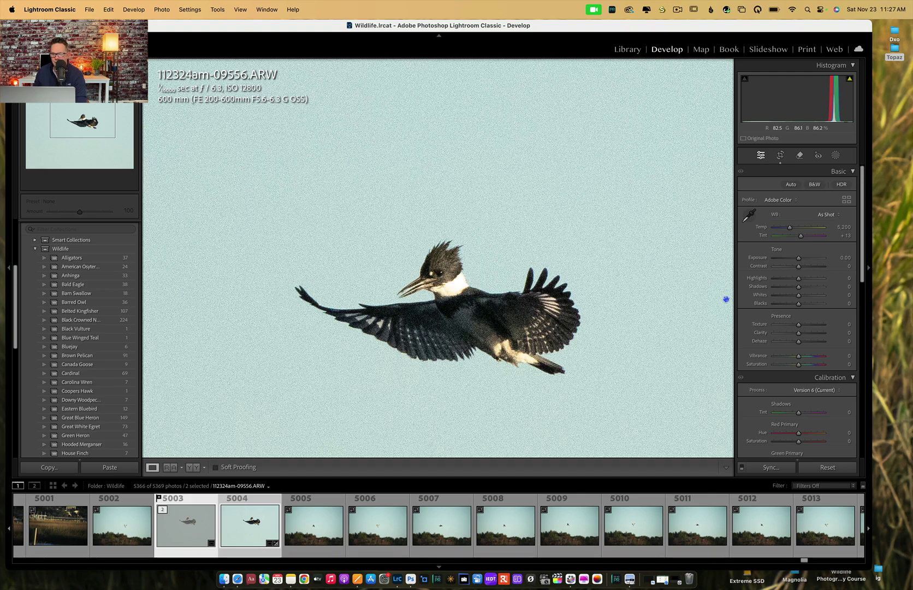
pyautogui.moveTo(752, 241); pyautogui.dragTo(778, 219)
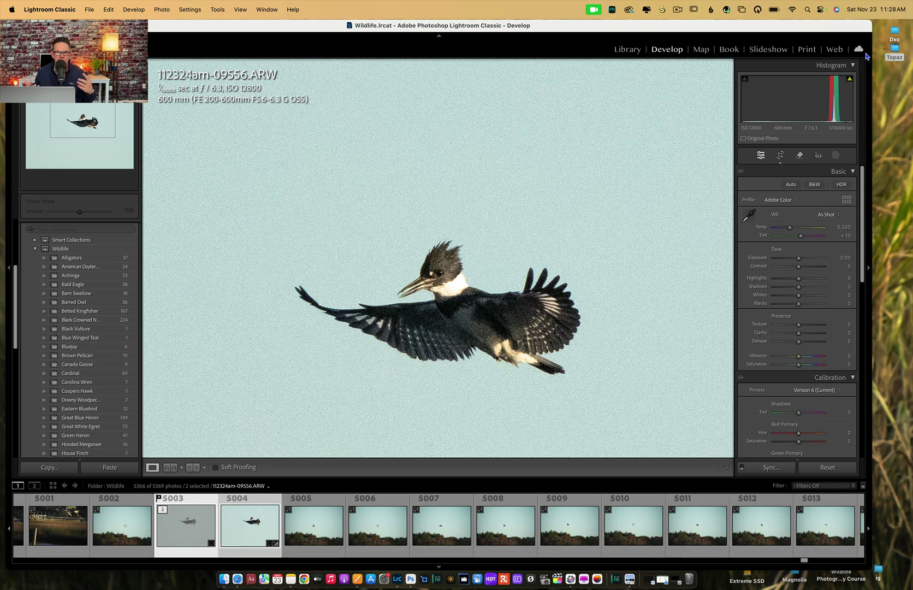
# Open the Dxo and Topaz folders from the desktop in separate, non-overlapping Finder windows.
pyautogui.click(895, 34)
pyautogui.press('cmd+o')
pyautogui.click(894, 49)
pyautogui.press('cmd+o')
pyautogui.moveTo(701, 296); pyautogui.dragTo(701, 322)
# Open dxo-2.jpg in Preview and narrow its window to about half the screen width.
pyautogui.click(621, 130)
pyautogui.doubleClick(621, 130)
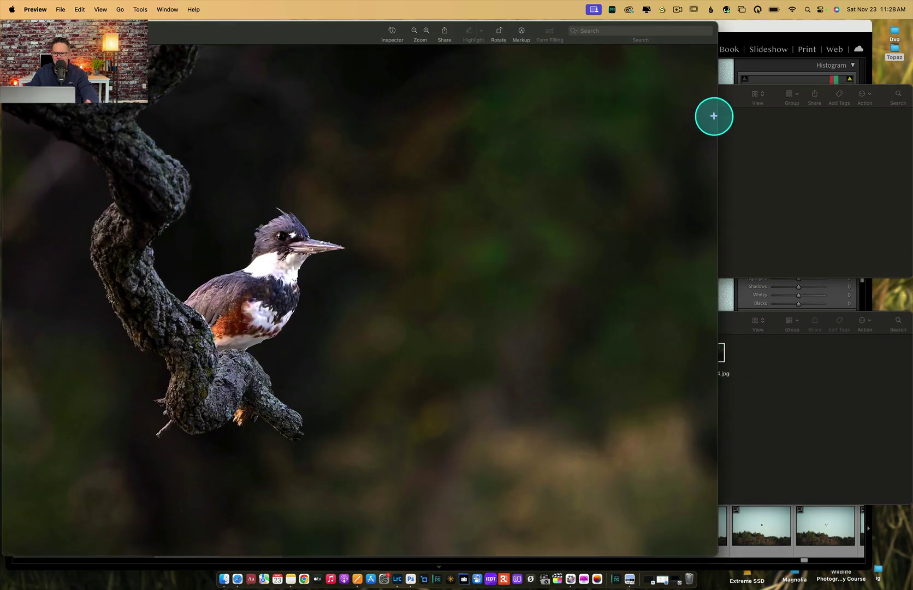
pyautogui.moveTo(715, 114); pyautogui.dragTo(450, 137)
# Open topaz-ai-2.jpg in Preview and resize its window to sit beside the DxO image.
pyautogui.doubleClick(614, 361)
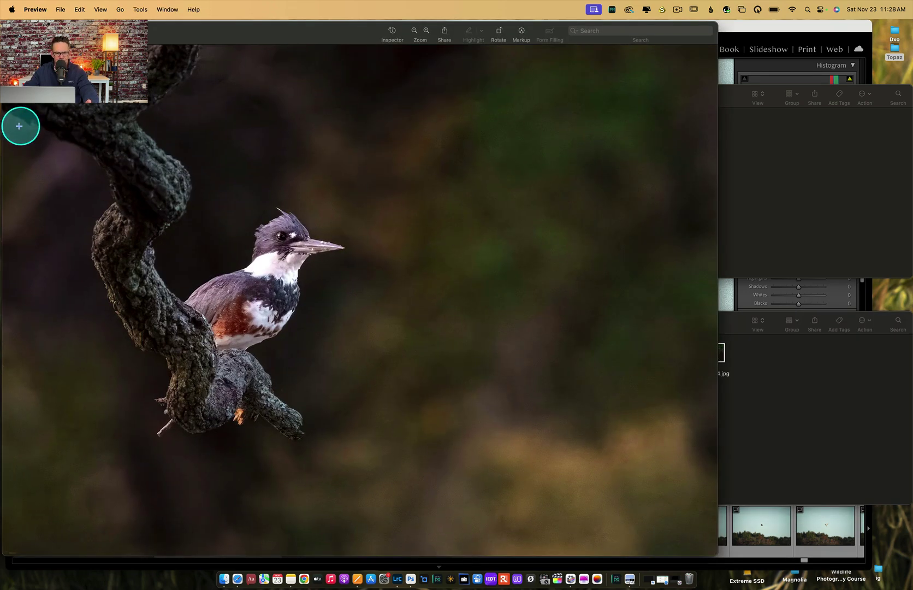
pyautogui.moveTo(10, 139); pyautogui.dragTo(409, 97)
pyautogui.moveTo(521, 31); pyautogui.dragTo(723, 23)
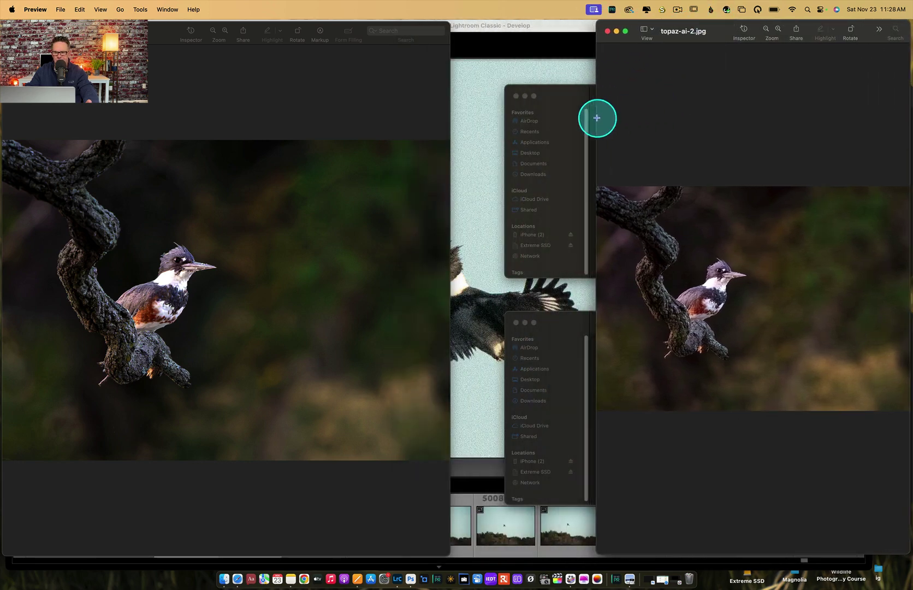
pyautogui.moveTo(594, 116); pyautogui.dragTo(451, 127)
# Enlarge the perched kingfisher in both dxo-2.jpg and topaz-ai-2.jpg for a side-by-side comparison.
pyautogui.click(191, 34)
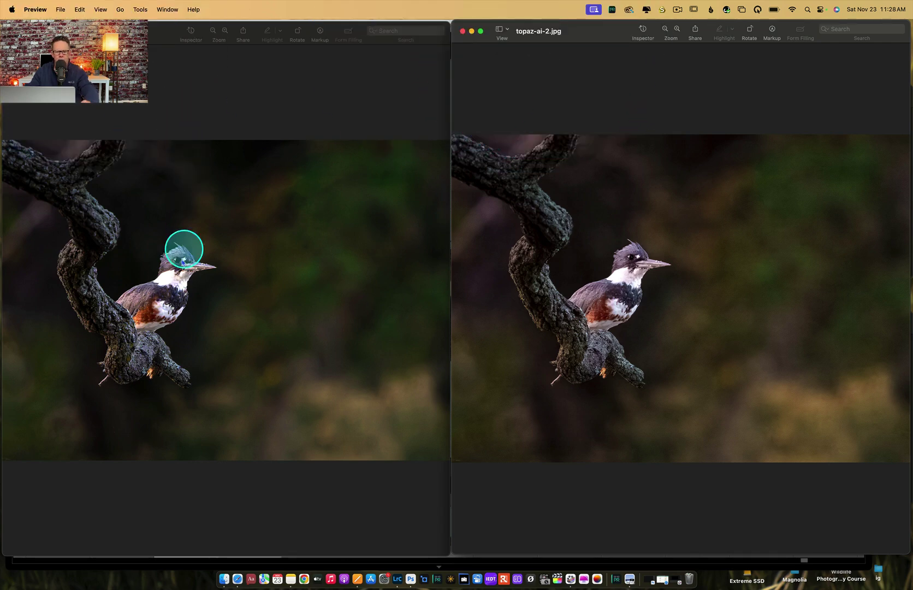
pyautogui.click(225, 30)
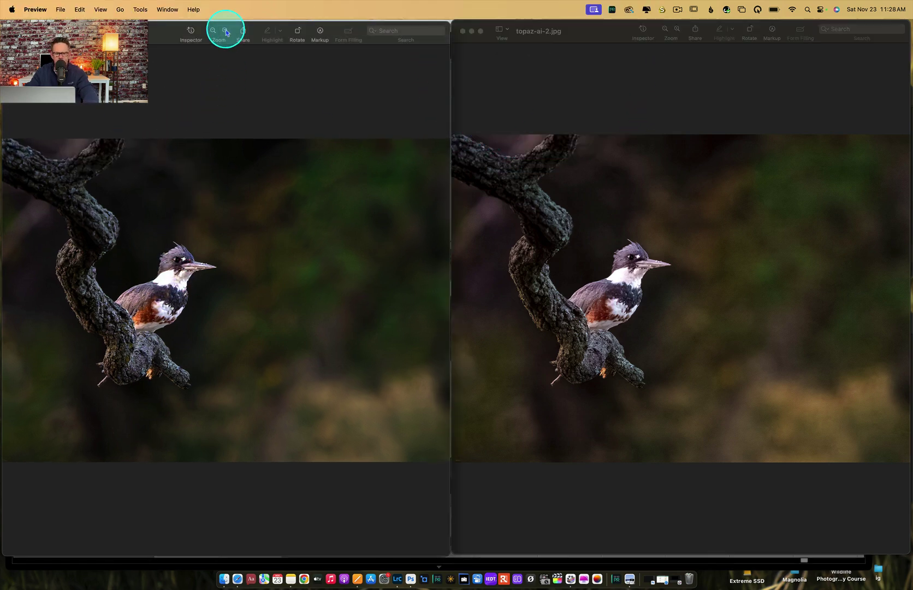
pyautogui.click(224, 30)
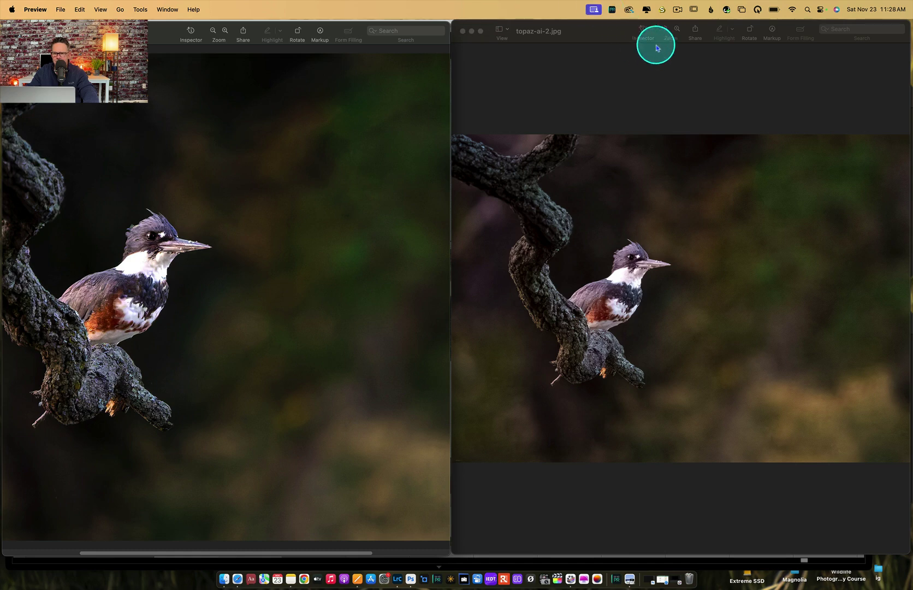
pyautogui.click(677, 30)
pyautogui.click(677, 30)
pyautogui.click(676, 30)
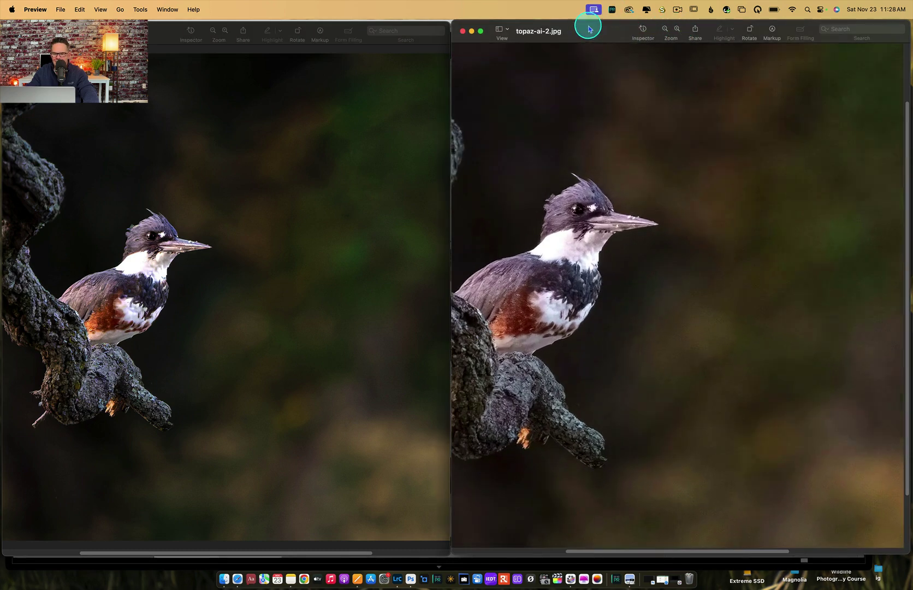
# Reposition and widen the topaz-ai-2.jpg window beside the DxO image, keeping the kingfisher enlarged within it.
pyautogui.moveTo(588, 28); pyautogui.dragTo(632, 28)
pyautogui.moveTo(614, 266); pyautogui.dragTo(650, 266)
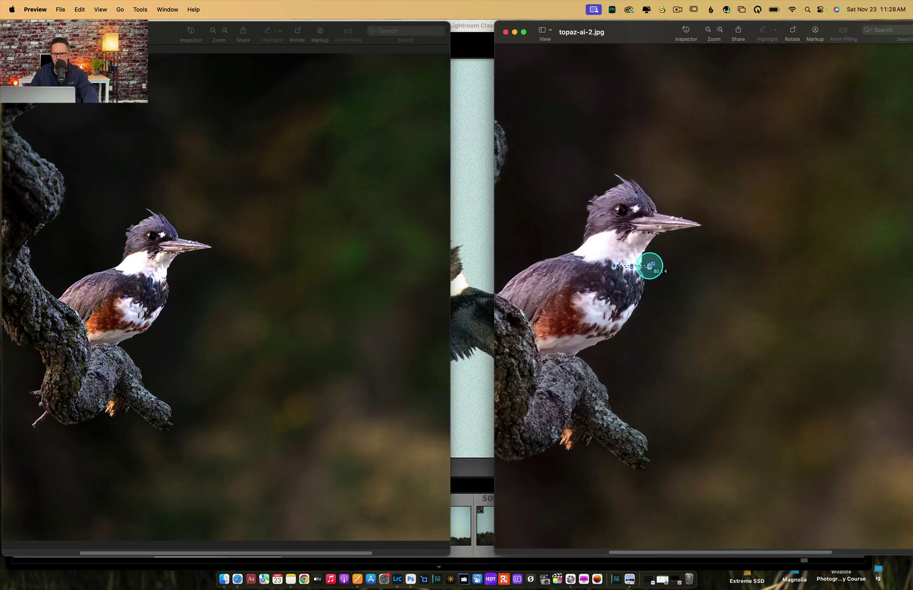
pyautogui.click(708, 30)
pyautogui.click(707, 30)
pyautogui.click(707, 32)
pyautogui.moveTo(493, 161); pyautogui.dragTo(445, 166)
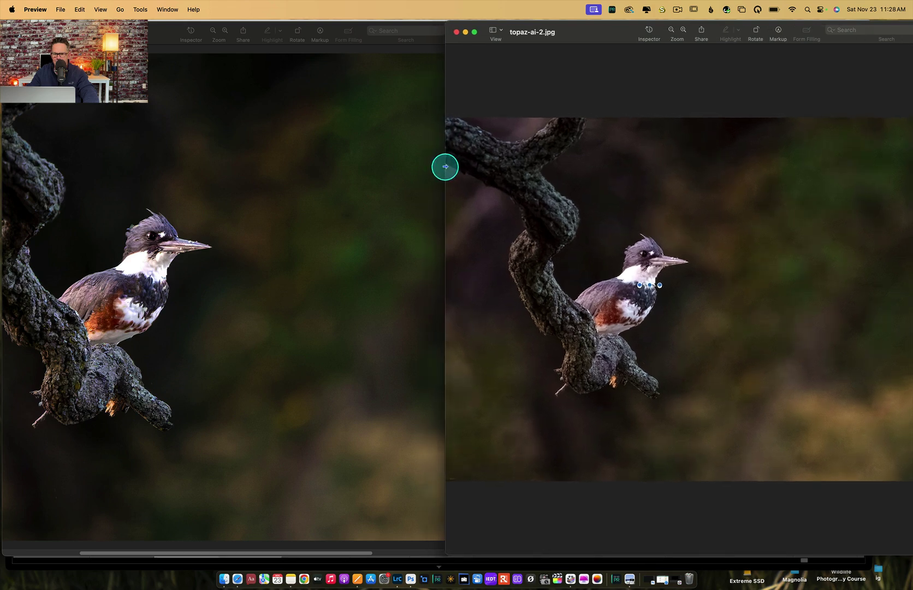
pyautogui.click(682, 31)
pyautogui.click(682, 30)
pyautogui.click(681, 37)
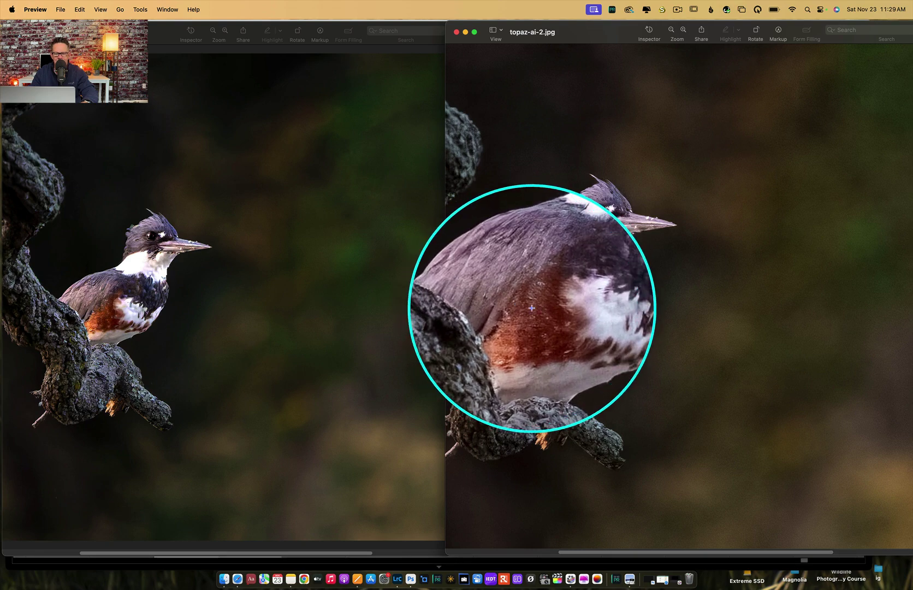
# Examine the kingfisher's head and body feathers and the backgrounds in both the Topaz and DxO versions.
pyautogui.hotkey('ctrl', 'alt', 'm')
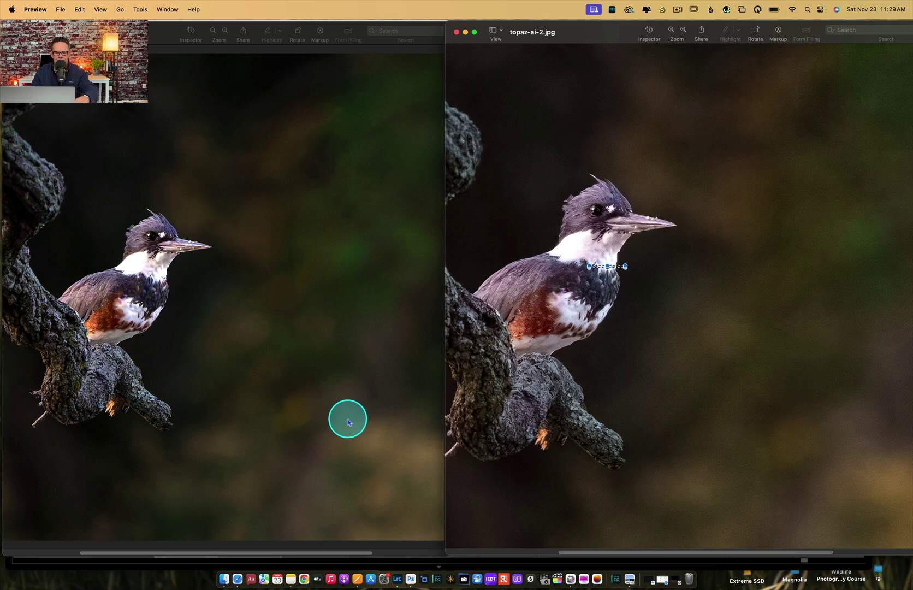
pyautogui.click(288, 383)
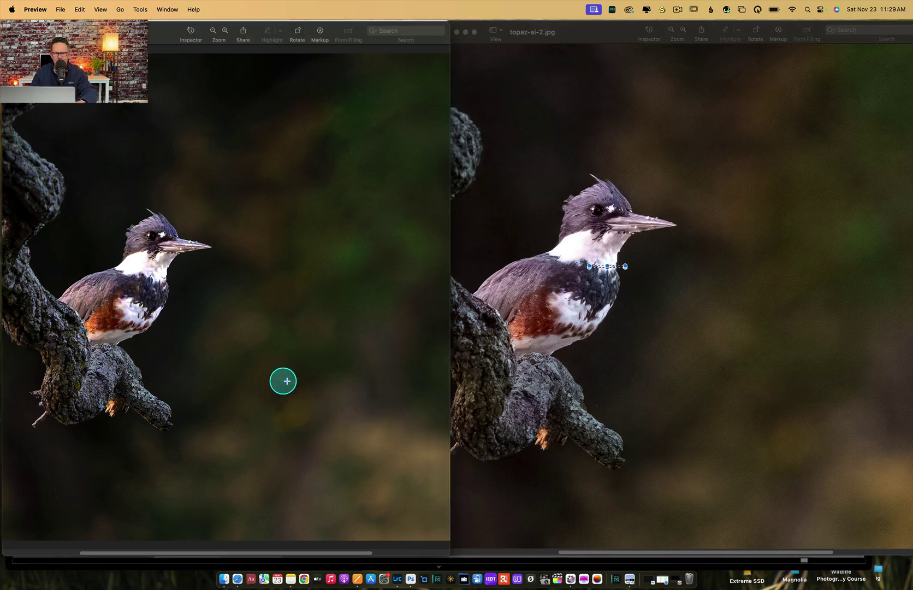
pyautogui.click(515, 304)
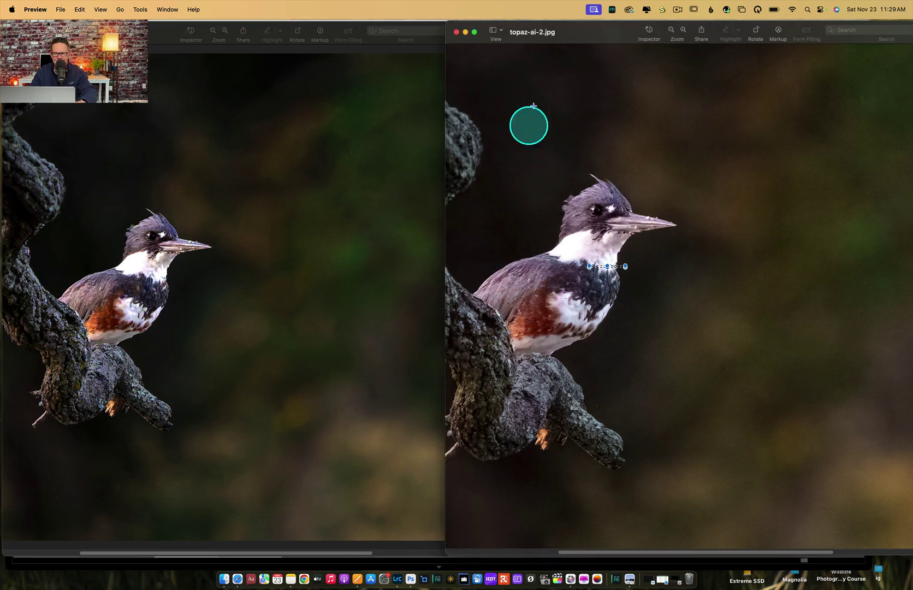
pyautogui.moveTo(617, 139); pyautogui.dragTo(654, 131)
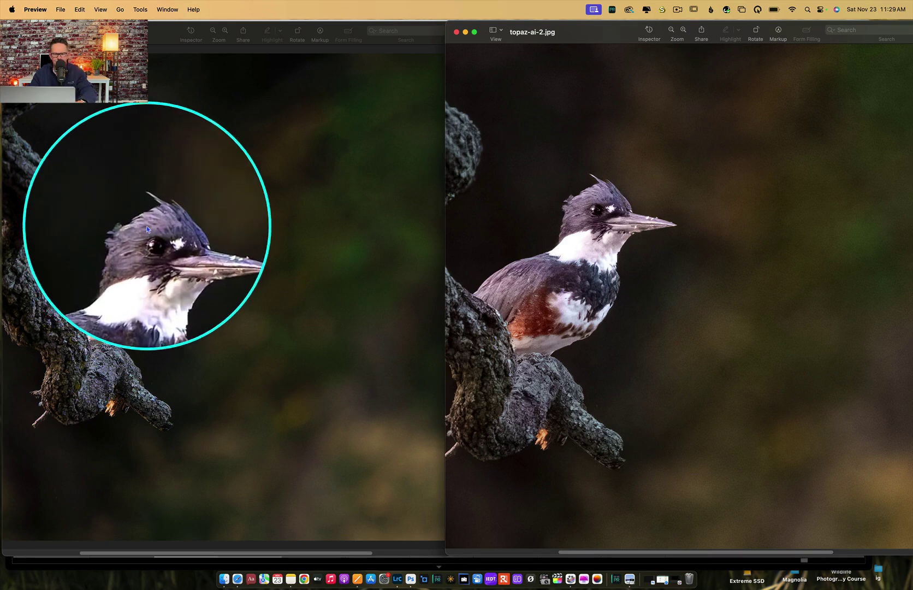
pyautogui.press('`')
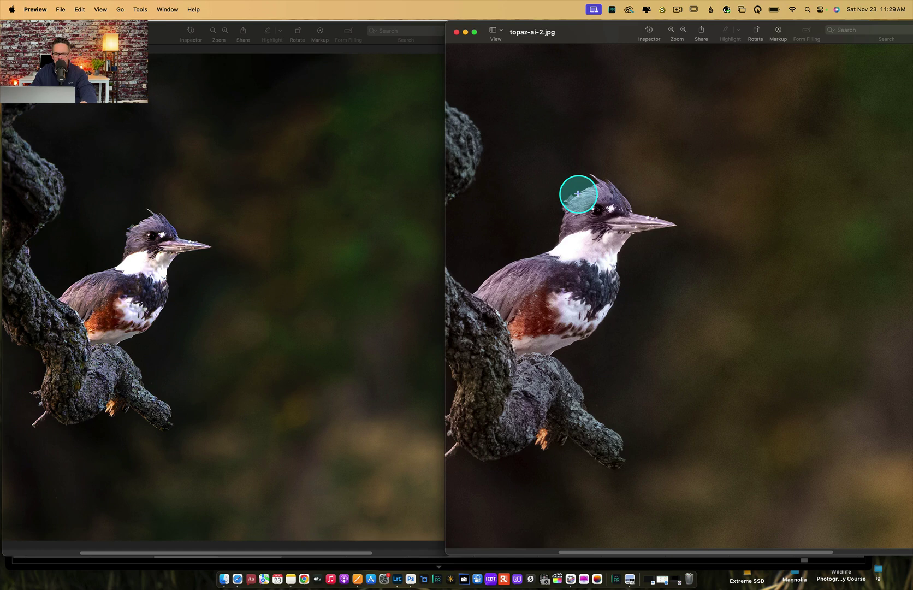
pyautogui.press('`')
pyautogui.click(255, 381)
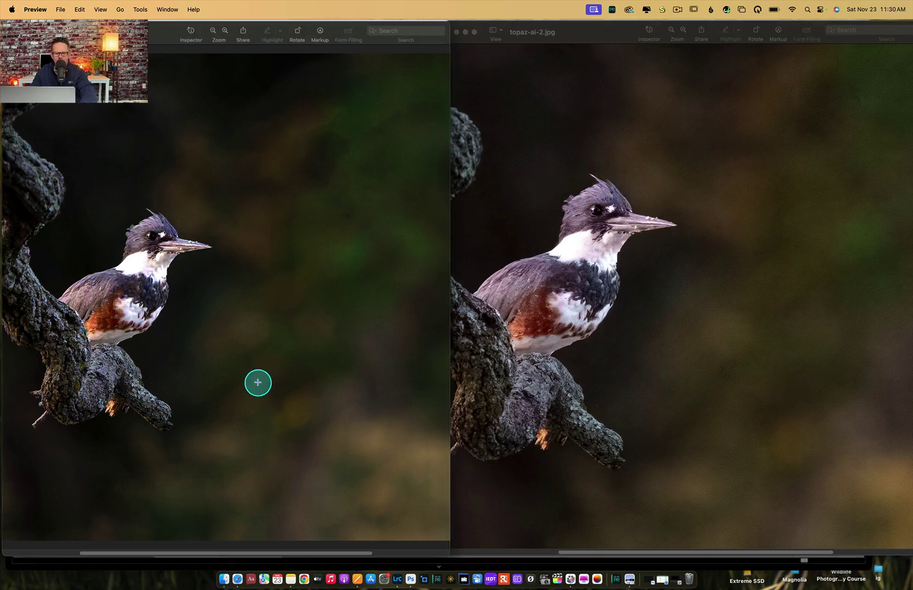
pyautogui.click(524, 311)
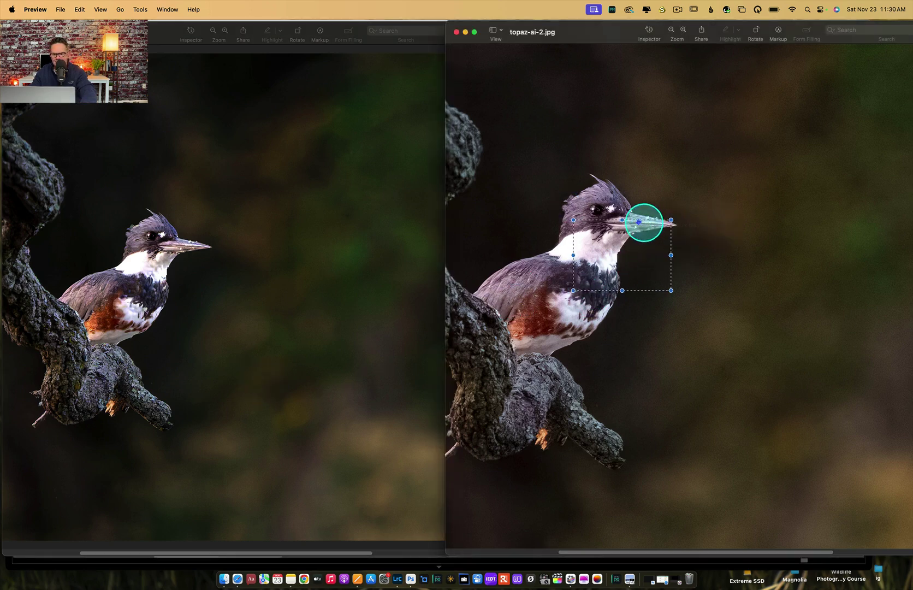
# Reduce the topaz-ai-2.jpg magnification and rearrange its window so the bird and whole branch show beside the DxO image.
pyautogui.click(671, 32)
pyautogui.moveTo(582, 224); pyautogui.dragTo(650, 196)
pyautogui.moveTo(552, 44); pyautogui.dragTo(472, 47)
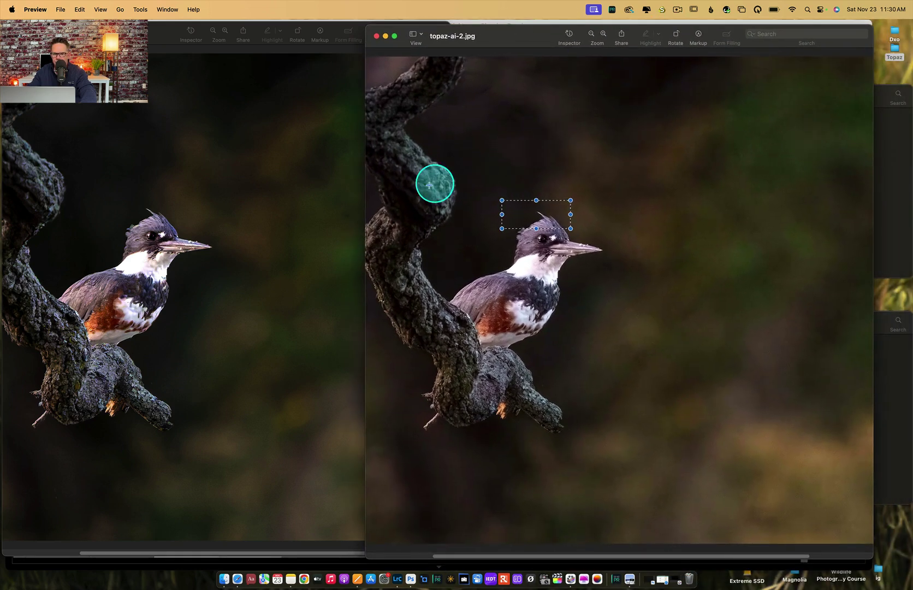
pyautogui.moveTo(364, 218); pyautogui.dragTo(316, 224)
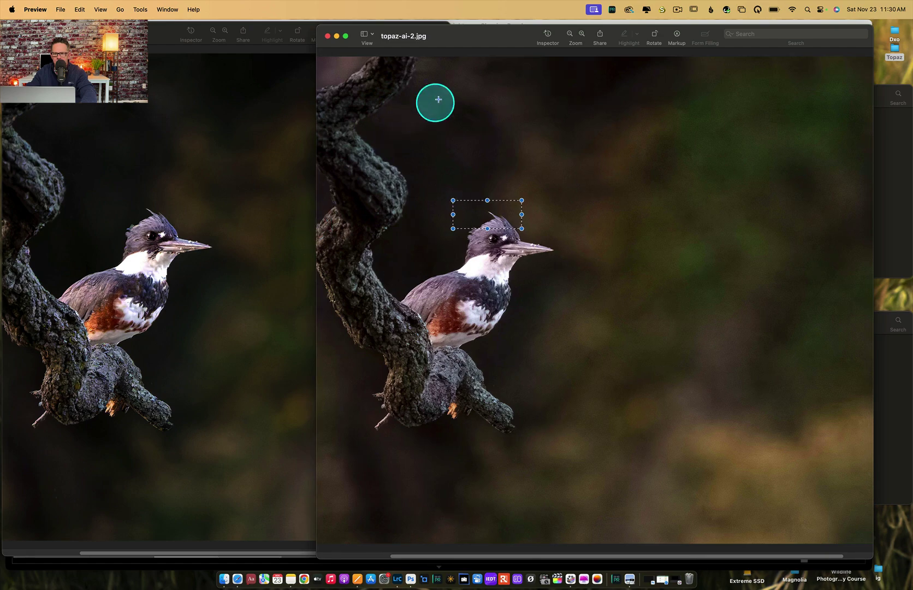
pyautogui.moveTo(472, 31); pyautogui.dragTo(523, 27)
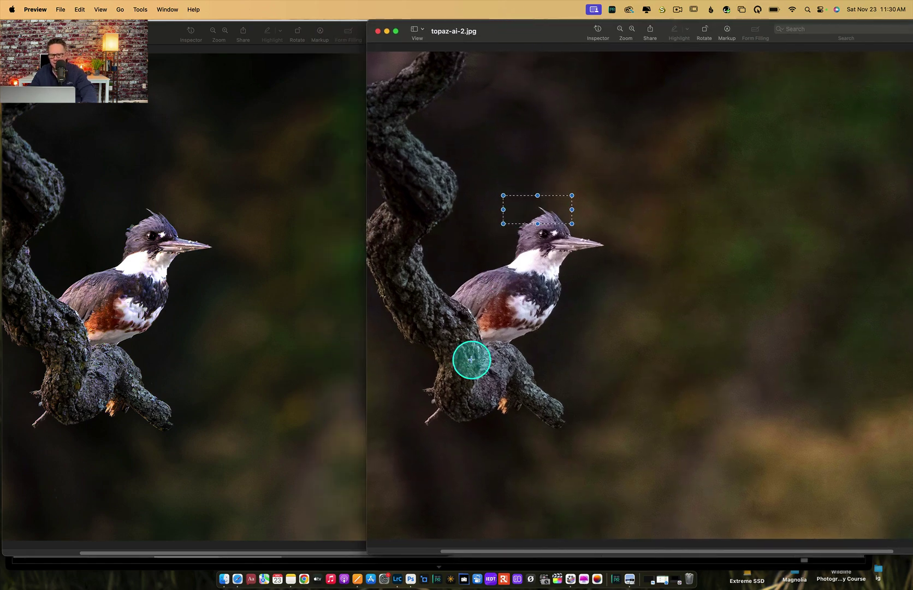
# Compare the bark texture of the tree branch in the Topaz and DxO versions under magnification.
pyautogui.hotkey('ctrl', 'alt', 'm')
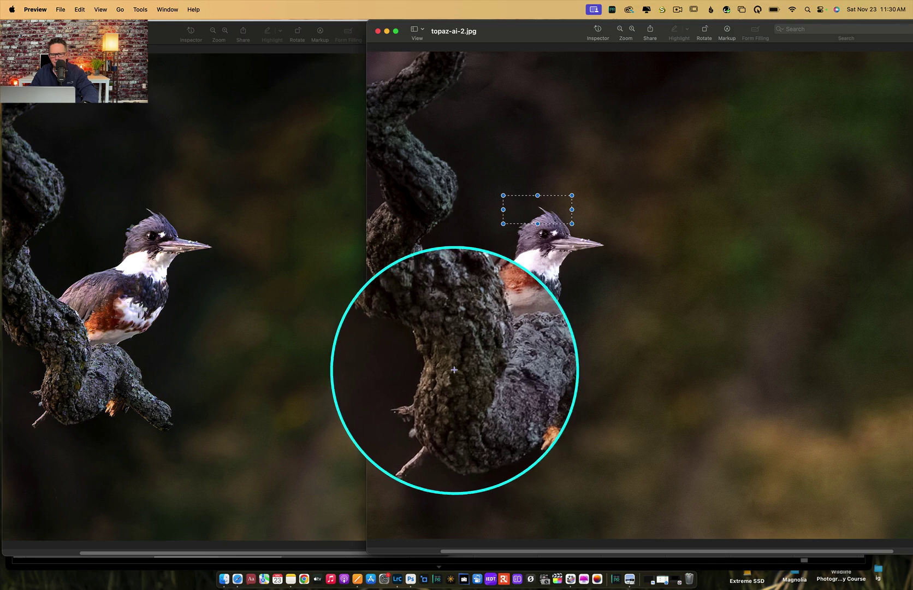
pyautogui.scroll(3, 73, 339)
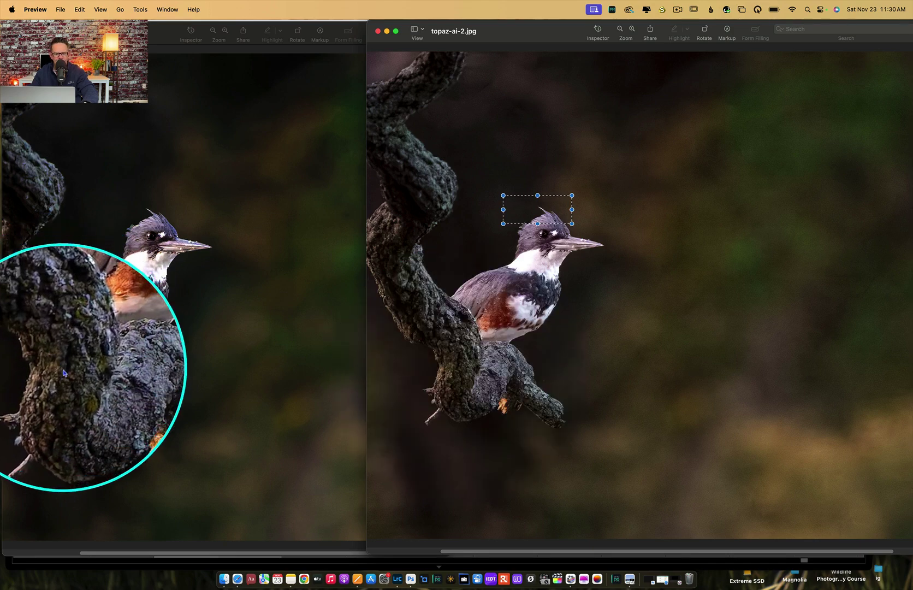
pyautogui.press('Escape')
# Bring dxo-2.jpg to the front, widen its window, and fit the full branch in view to examine its bark.
pyautogui.moveTo(156, 34); pyautogui.dragTo(288, 41)
pyautogui.click(352, 39)
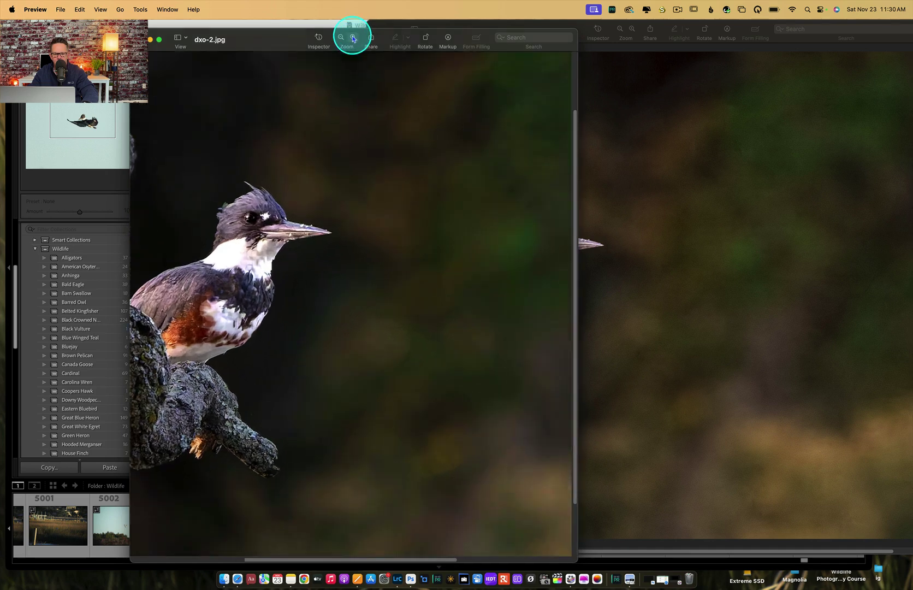
pyautogui.moveTo(131, 135); pyautogui.dragTo(65, 134)
pyautogui.moveTo(577, 193); pyautogui.dragTo(691, 183)
pyautogui.moveTo(372, 240); pyautogui.dragTo(197, 266)
pyautogui.click(391, 37)
pyautogui.click(391, 36)
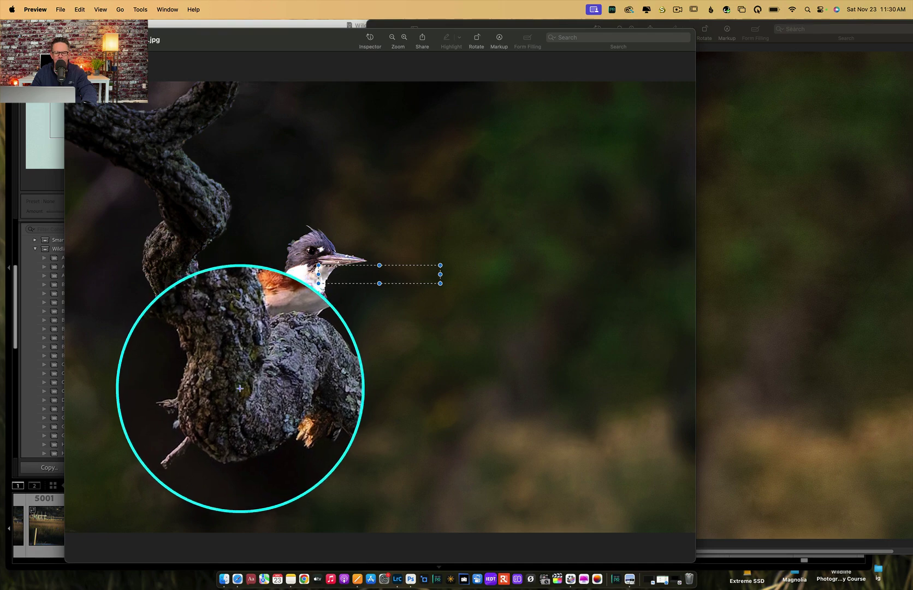
# Alternate between topaz-ai-2.jpg and dxo-2.jpg in front to compare the kingfisher, branch and background.
pyautogui.click(769, 308)
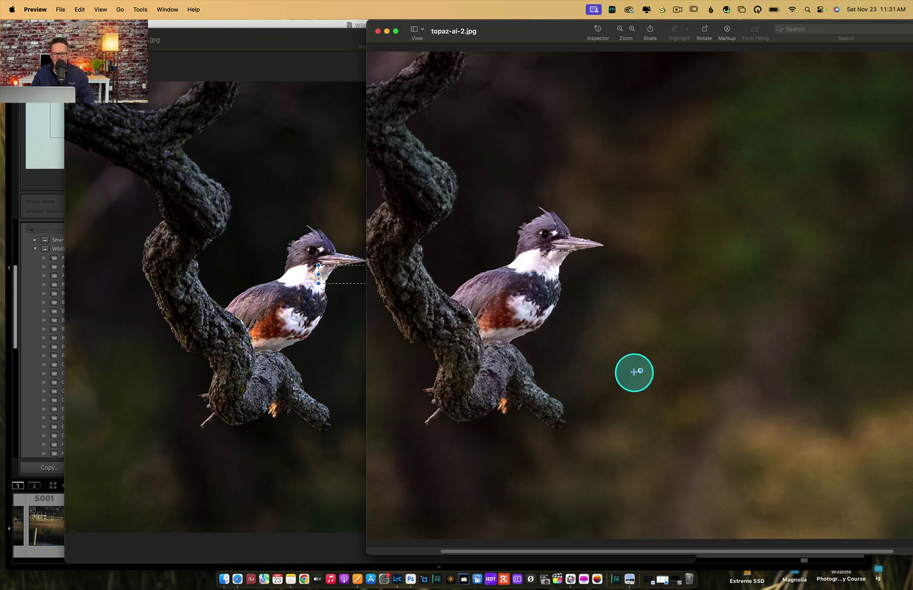
pyautogui.click(300, 413)
pyautogui.click(747, 310)
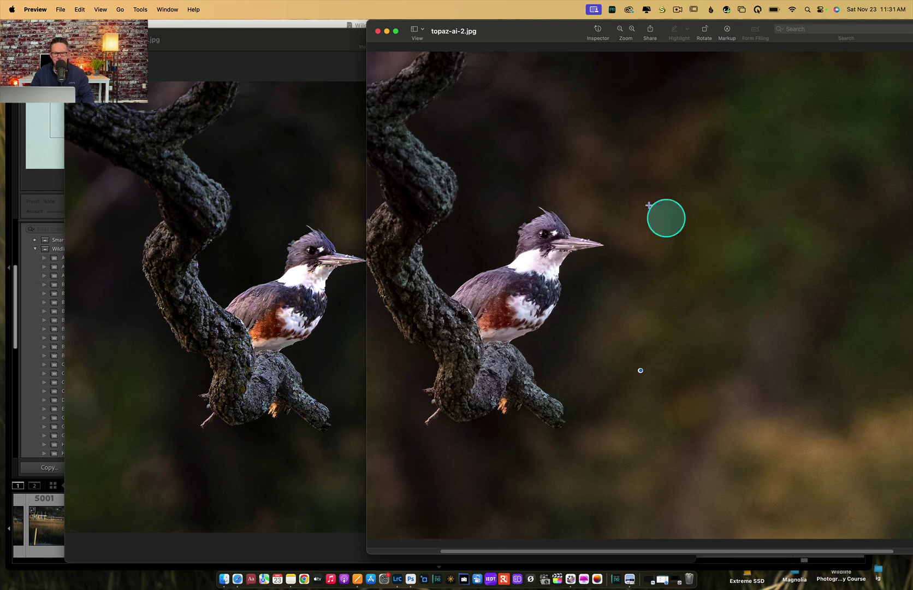
# Arrange the dxo-2.jpg and topaz-ai-2.jpg windows side by side, with the whole DxO image in view, to compare their backgrounds.
pyautogui.click(272, 42)
pyautogui.moveTo(271, 41); pyautogui.dragTo(214, 21)
pyautogui.moveTo(638, 106); pyautogui.dragTo(366, 117)
pyautogui.click(543, 119)
pyautogui.moveTo(522, 31); pyautogui.dragTo(523, 31)
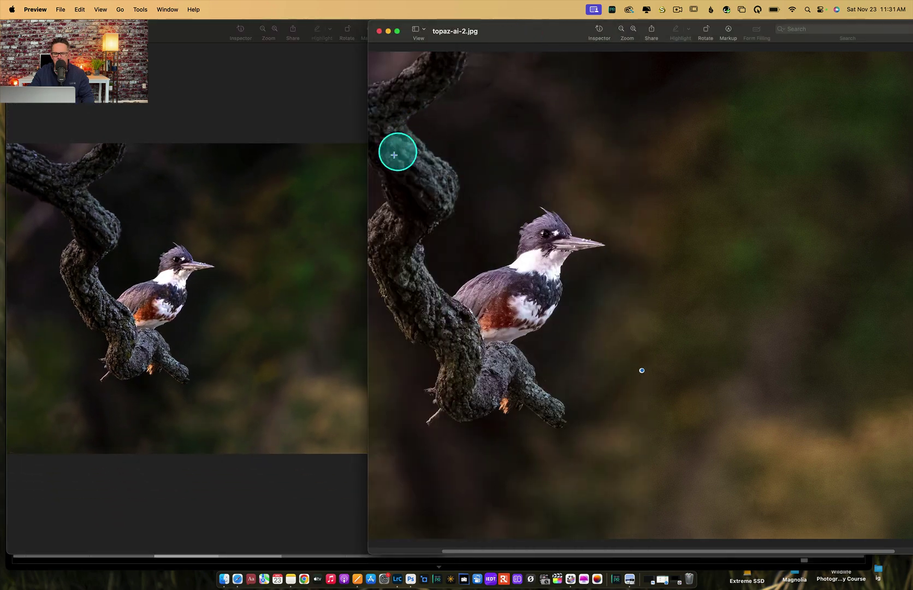
pyautogui.moveTo(368, 171); pyautogui.dragTo(461, 143)
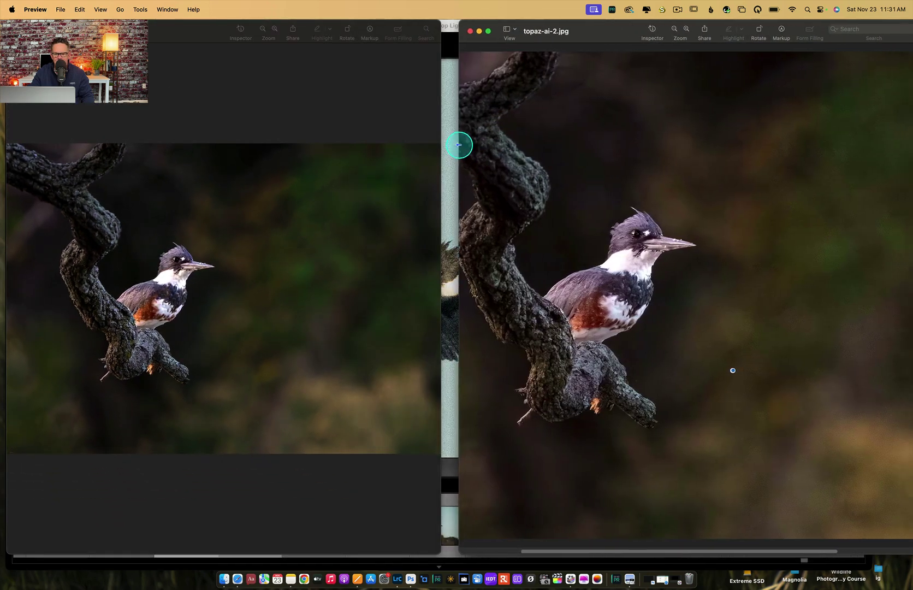
pyautogui.moveTo(580, 36); pyautogui.dragTo(552, 21)
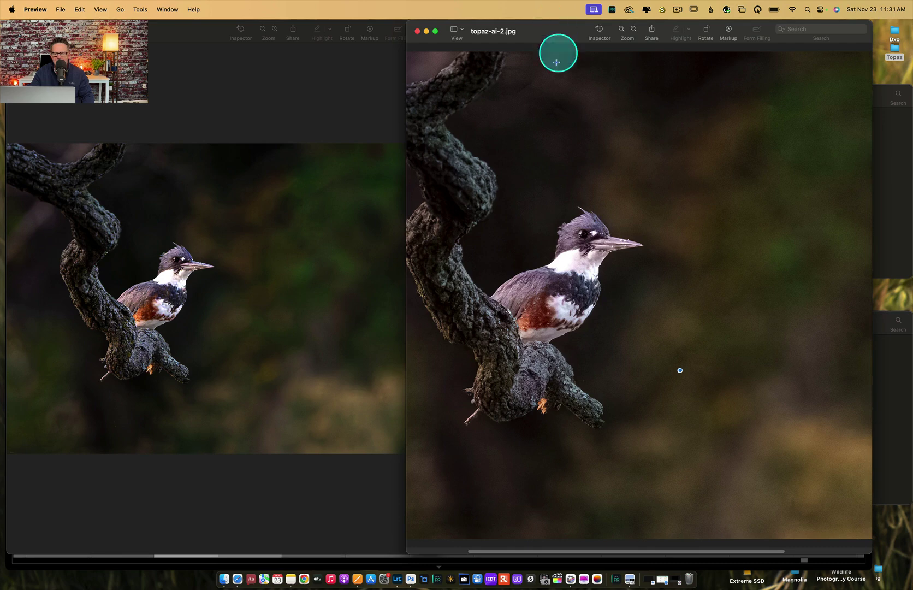
pyautogui.click(254, 416)
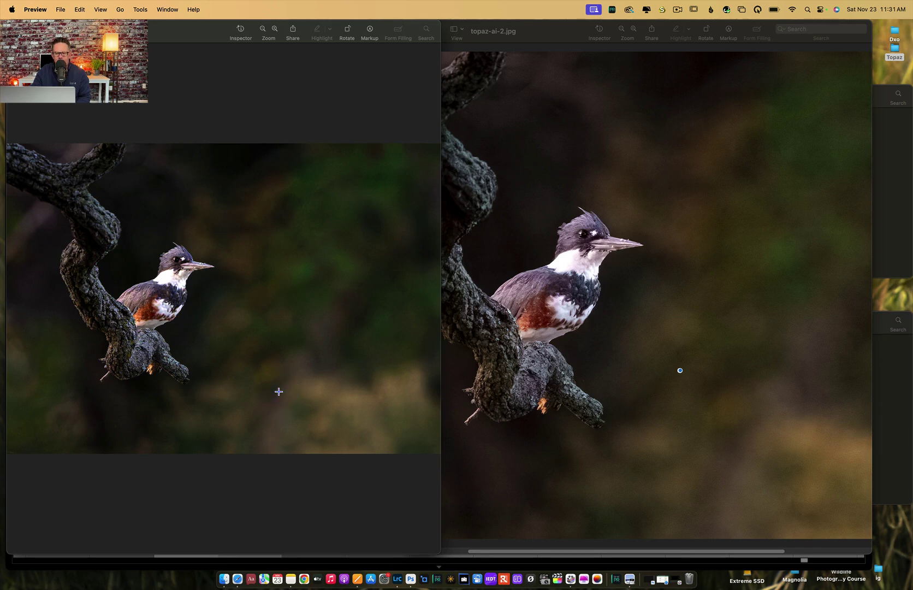
pyautogui.click(347, 212)
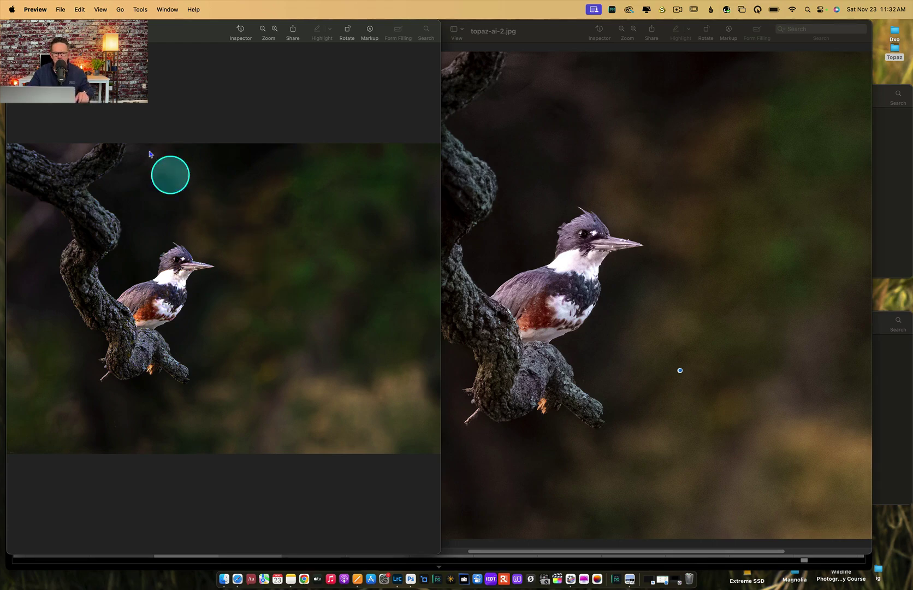
# Close dxo-2.jpg and topaz-ai-2.jpg, and open dxo-3.jpg from the Dxo folder in a narrowed window.
pyautogui.click(14, 29)
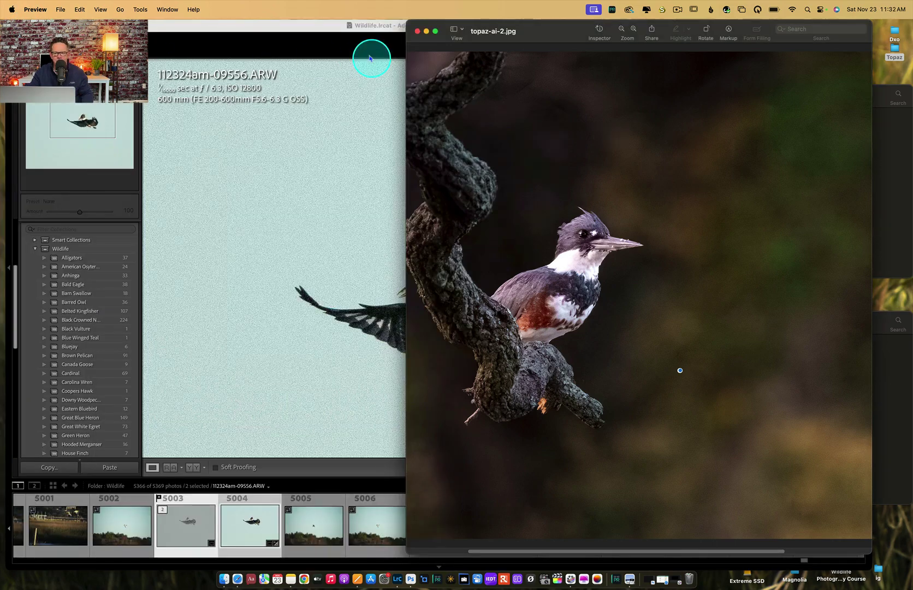
pyautogui.click(418, 30)
pyautogui.doubleClick(648, 129)
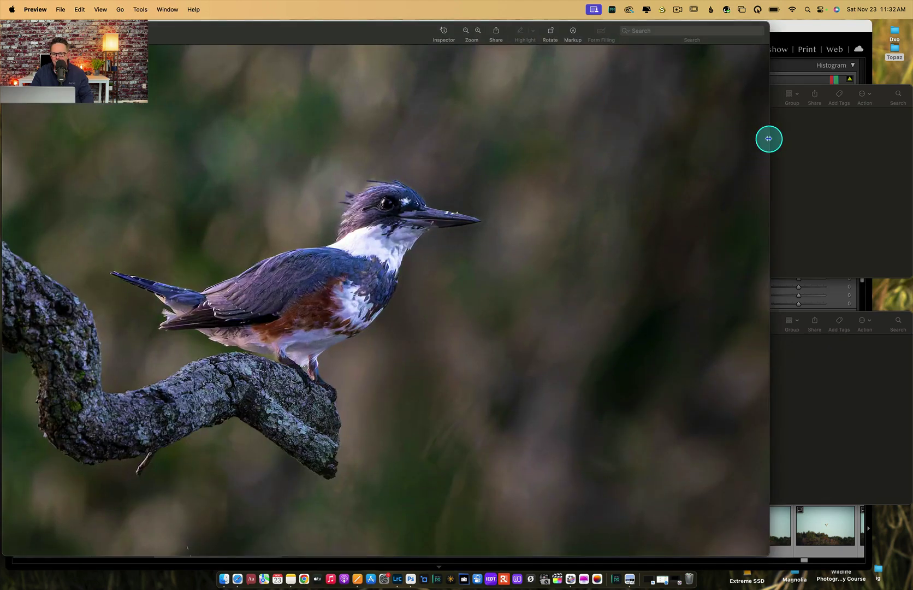
pyautogui.moveTo(769, 139); pyautogui.dragTo(505, 169)
# Open topaz-ai-3.jpg from the Topaz folder, narrow its window and move it beside the dxo-3.jpg image.
pyautogui.click(666, 354)
pyautogui.doubleClick(666, 354)
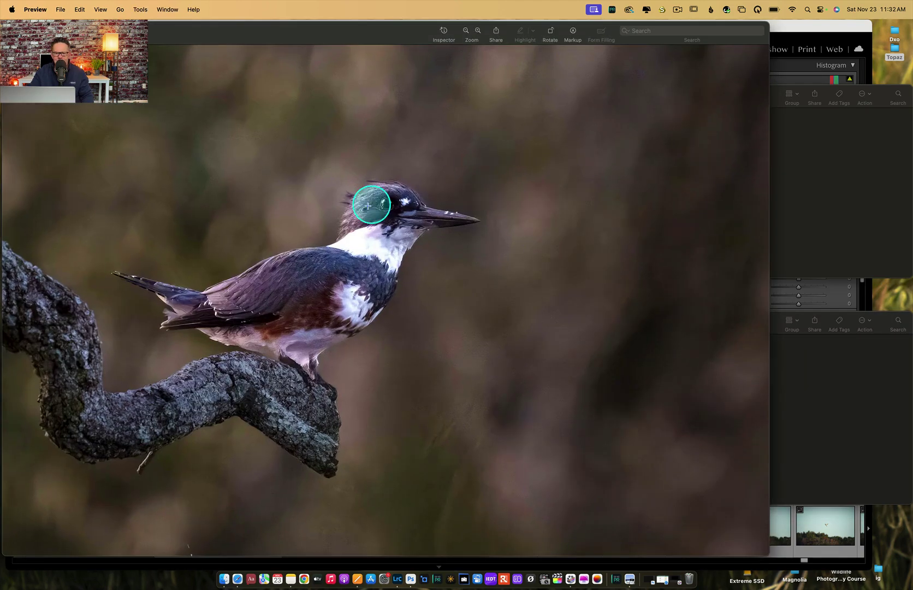
pyautogui.moveTo(766, 212); pyautogui.dragTo(490, 234)
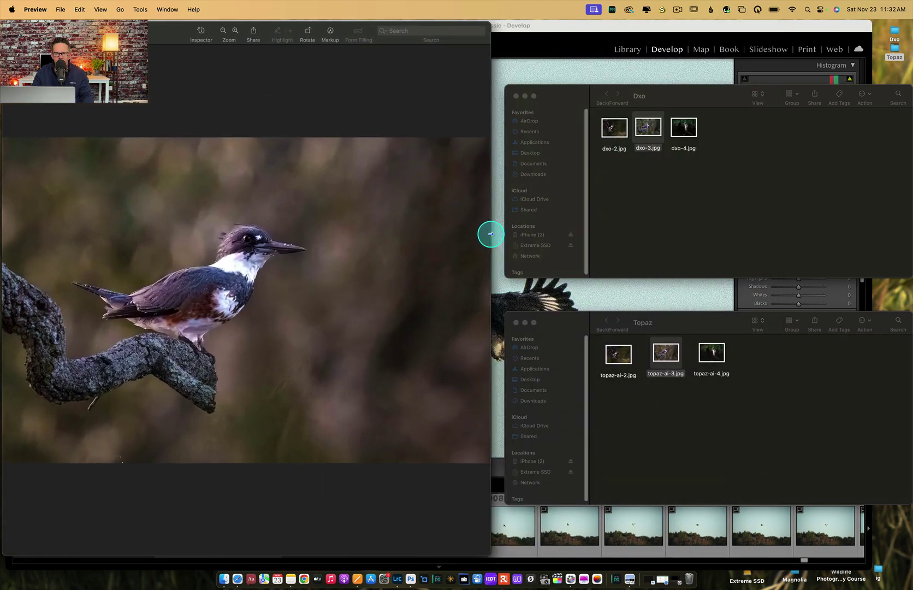
pyautogui.moveTo(160, 32); pyautogui.dragTo(414, 49)
# Adjust the dxo-3.jpg and topaz-ai-3.jpg windows so both full kingfisher images sit side by side without overlapping.
pyautogui.click(358, 69)
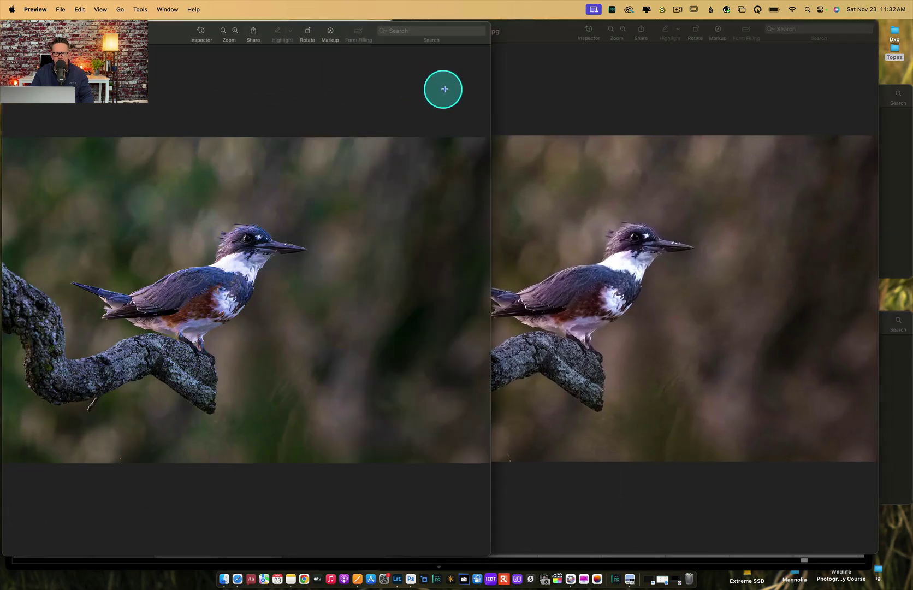
pyautogui.moveTo(490, 85); pyautogui.dragTo(418, 81)
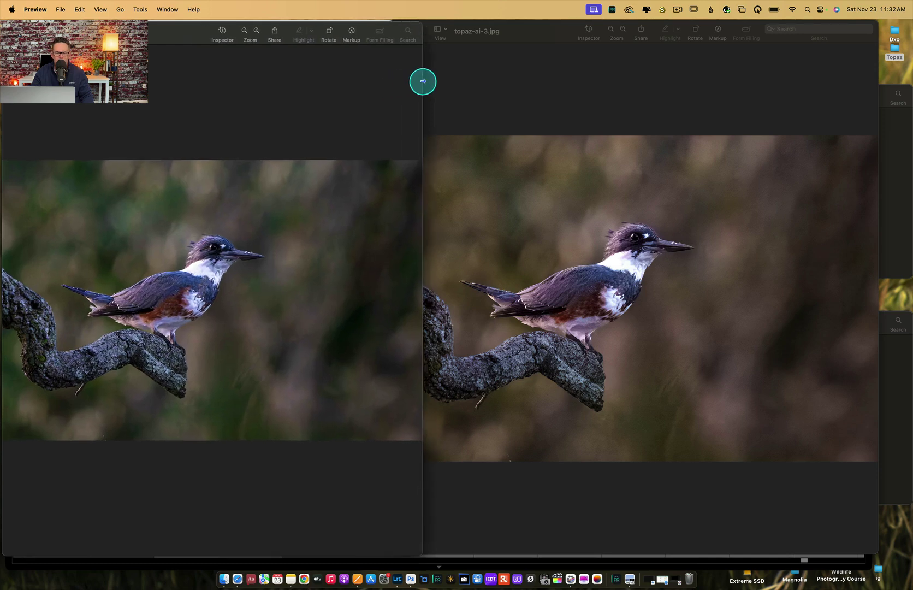
pyautogui.moveTo(508, 41); pyautogui.dragTo(549, 36)
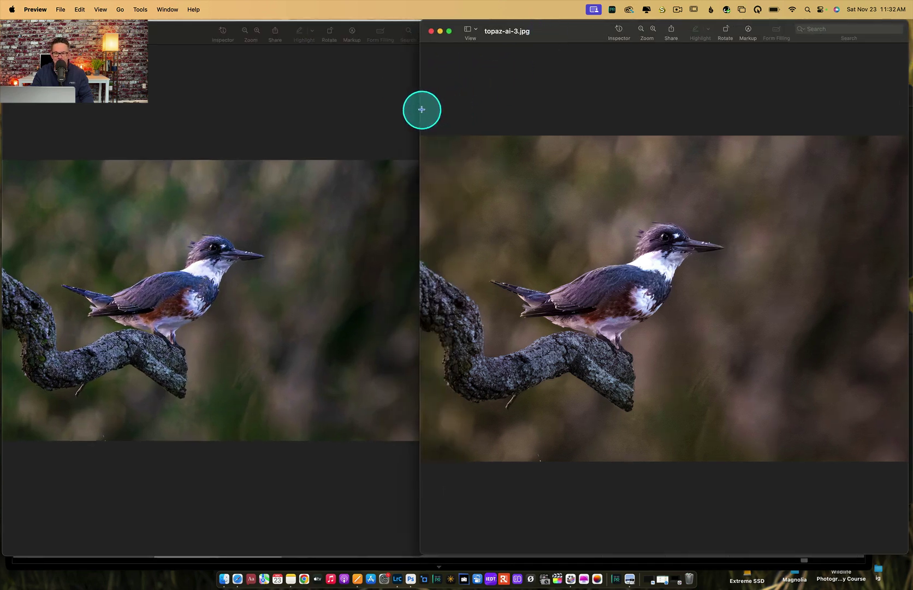
pyautogui.moveTo(426, 107)
pyautogui.mouseDown()
pyautogui.moveTo(441, 99)
pyautogui.moveTo(426, 98)
pyautogui.mouseUp()
pyautogui.moveTo(550, 31); pyautogui.dragTo(548, 32)
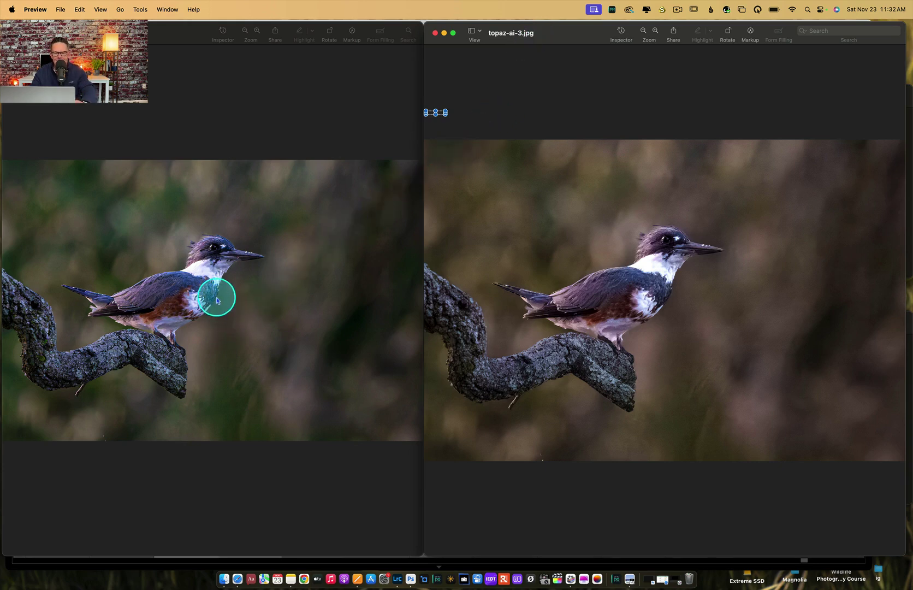
# Compare the kingfisher's feathers and the background enlarged in dxo-3.jpg and topaz-ai-3.jpg, and return both to the full image.
pyautogui.click(254, 32)
pyautogui.click(255, 32)
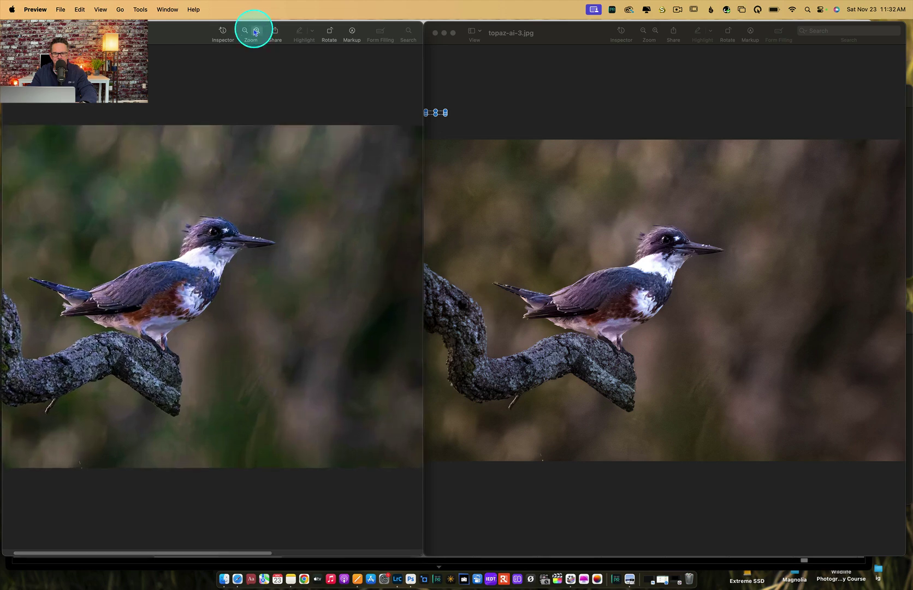
pyautogui.moveTo(251, 123); pyautogui.dragTo(279, 112)
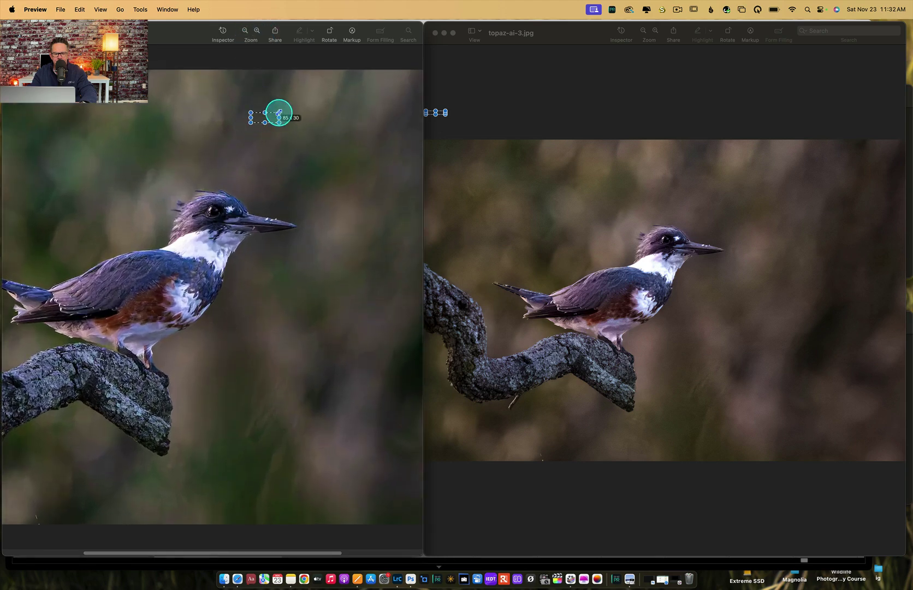
pyautogui.click(654, 33)
pyautogui.click(653, 38)
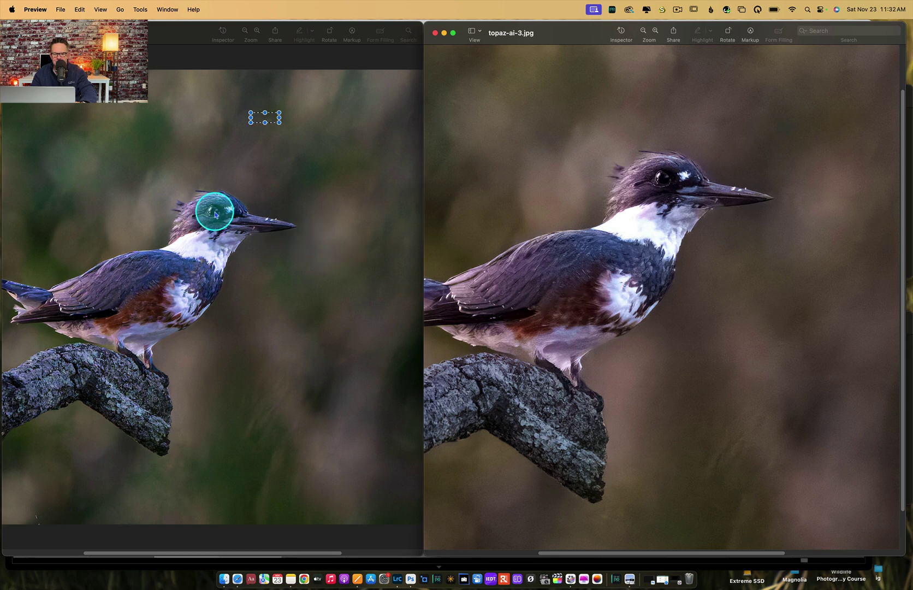
pyautogui.click(291, 178)
pyautogui.click(268, 136)
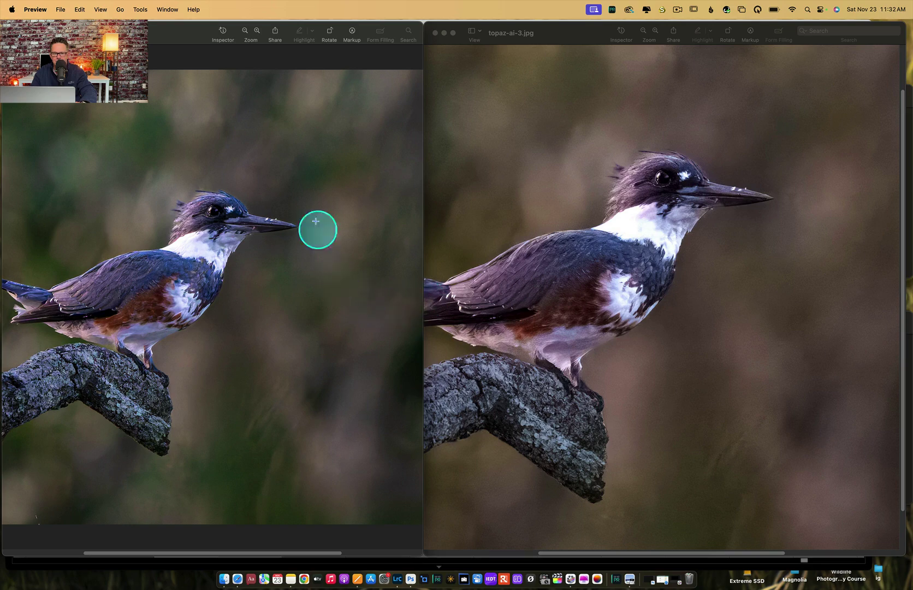
pyautogui.click(244, 31)
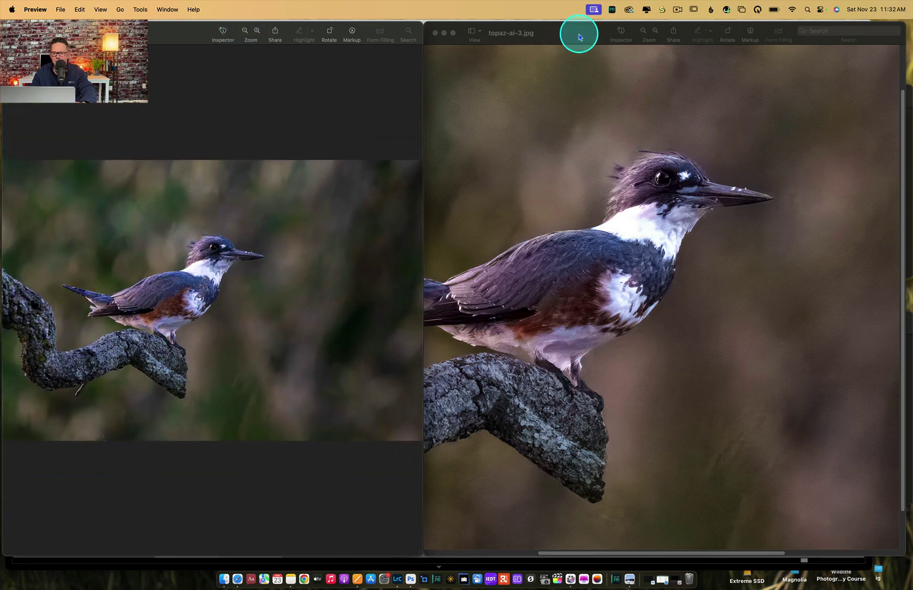
pyautogui.click(645, 33)
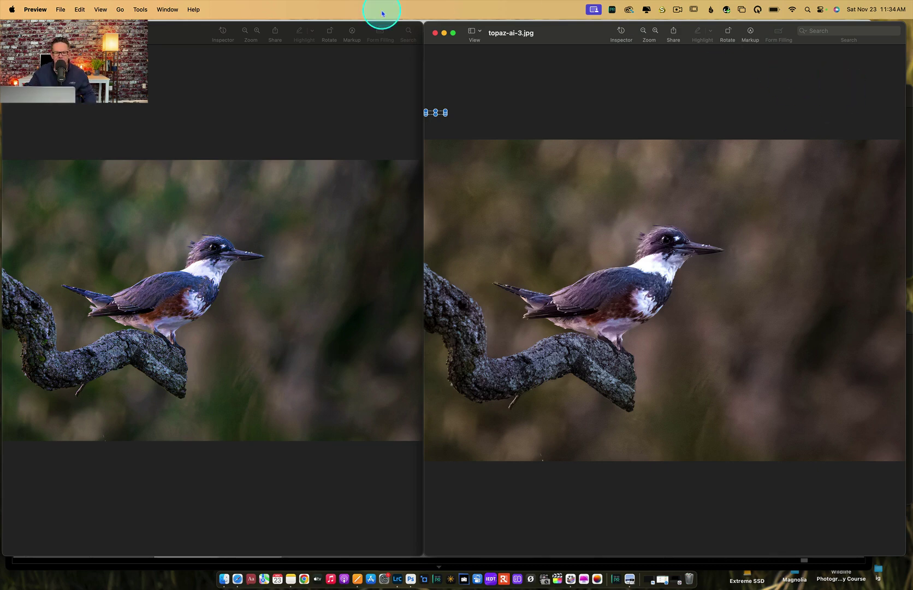
# Close dxo-3.jpg and topaz-ai-3.jpg, and open dxo-4.jpg from the Dxo folder in a window about half the screen wide.
pyautogui.click(12, 33)
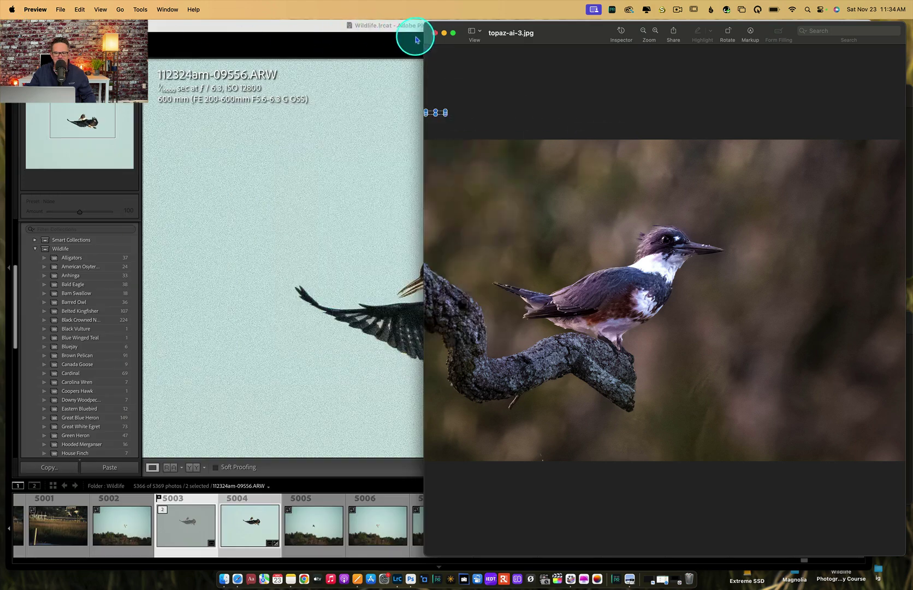
pyautogui.click(435, 33)
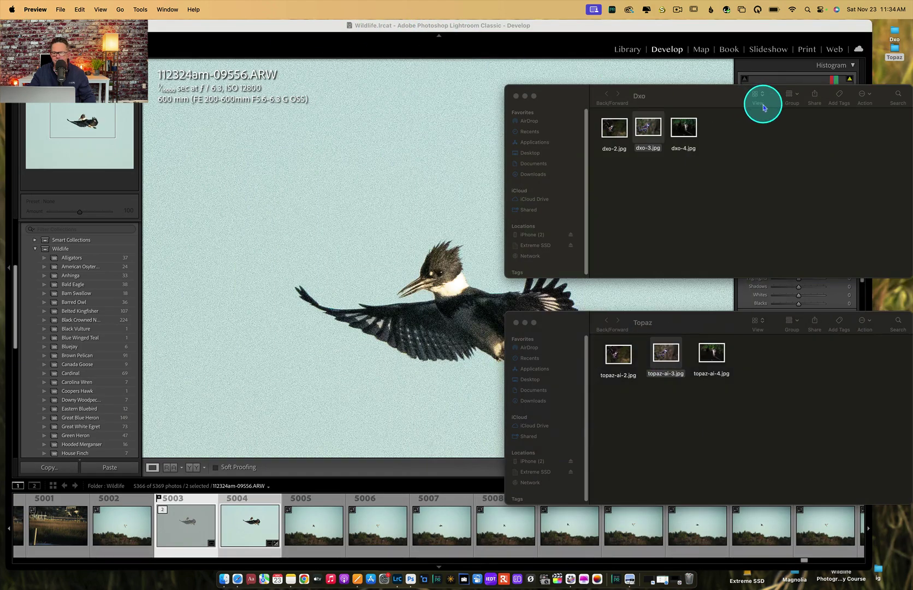
pyautogui.doubleClick(685, 127)
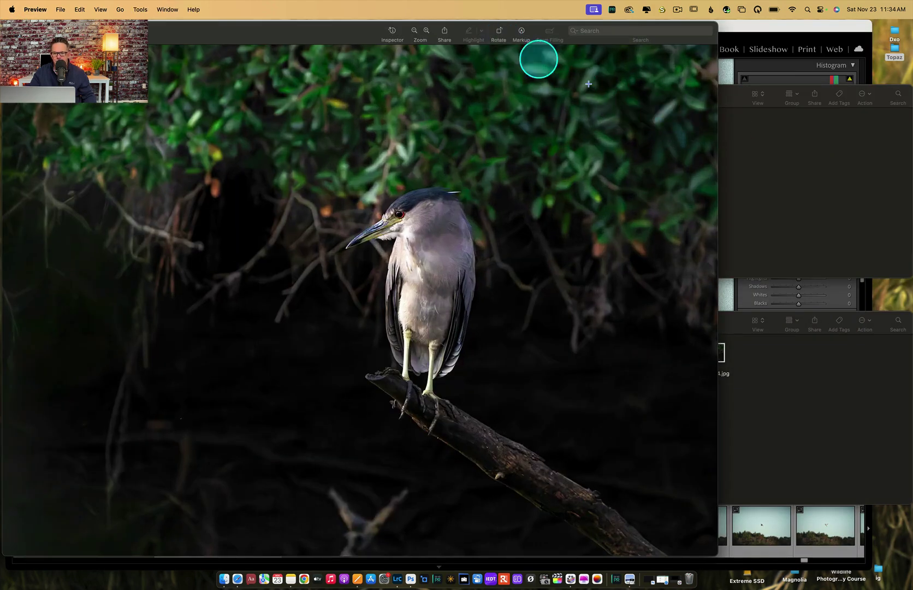
pyautogui.moveTo(718, 143); pyautogui.dragTo(443, 170)
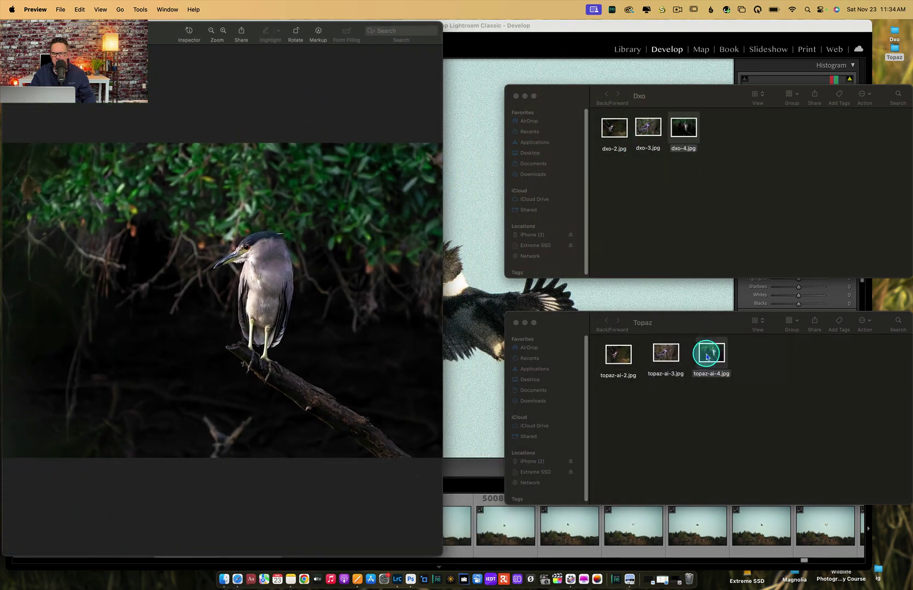
# Open topaz-ai-4.jpg from the Topaz folder, narrow its window and place it beside dxo-4.jpg.
pyautogui.click(706, 353)
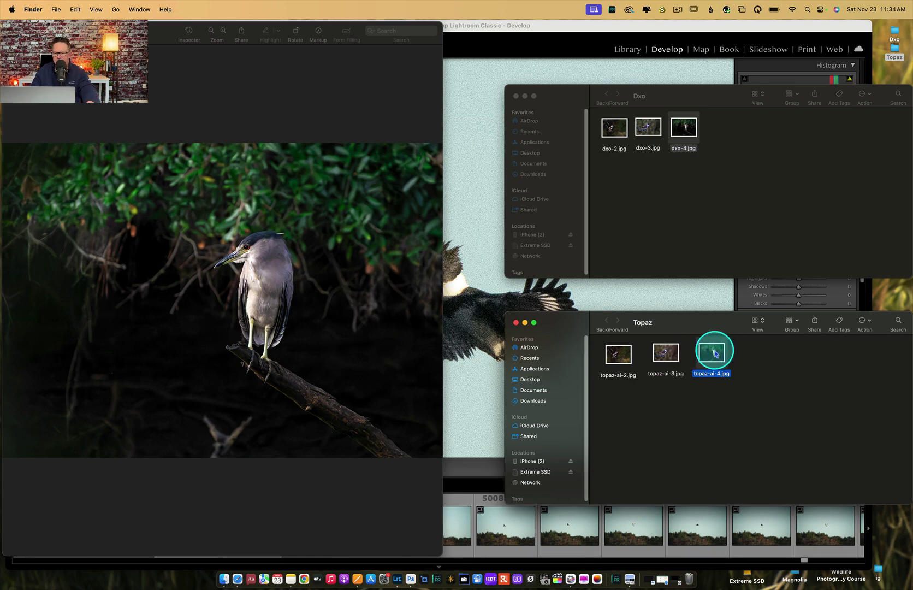
pyautogui.doubleClick(713, 353)
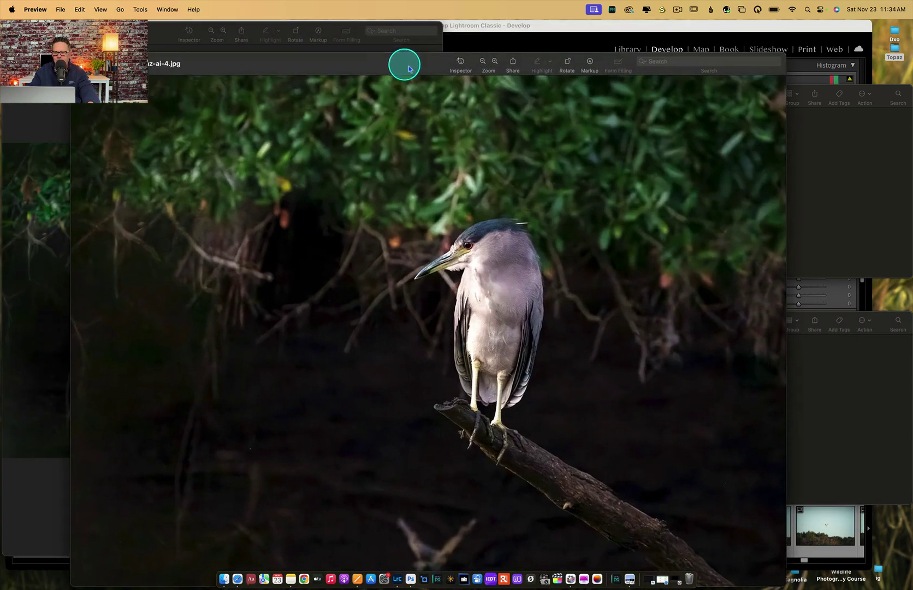
pyautogui.moveTo(783, 171); pyautogui.dragTo(447, 148)
pyautogui.moveTo(222, 66); pyautogui.dragTo(606, 22)
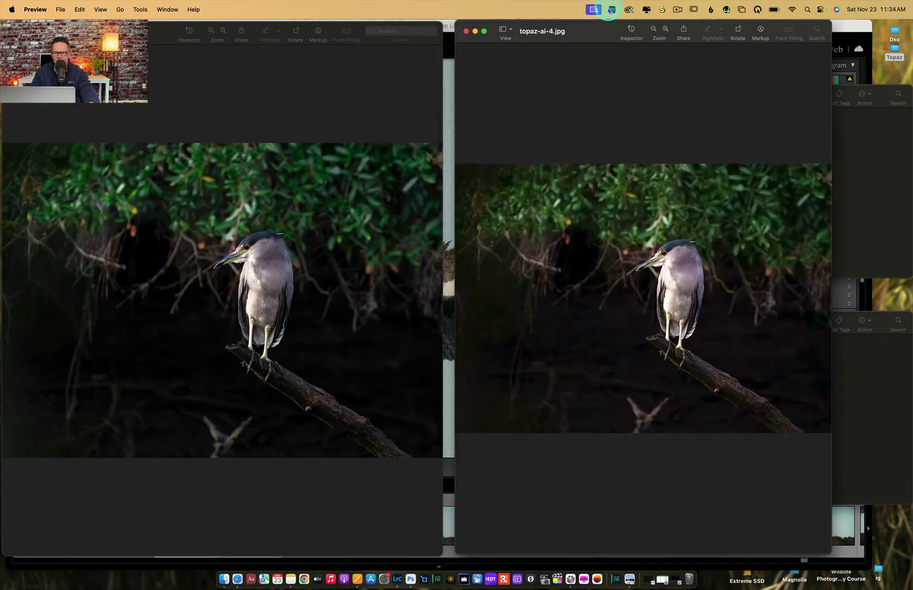
# Enlarge the heron in dxo-4.jpg and topaz-ai-4.jpg to a similar size, with its head and body visible in both.
pyautogui.click(223, 31)
pyautogui.click(222, 31)
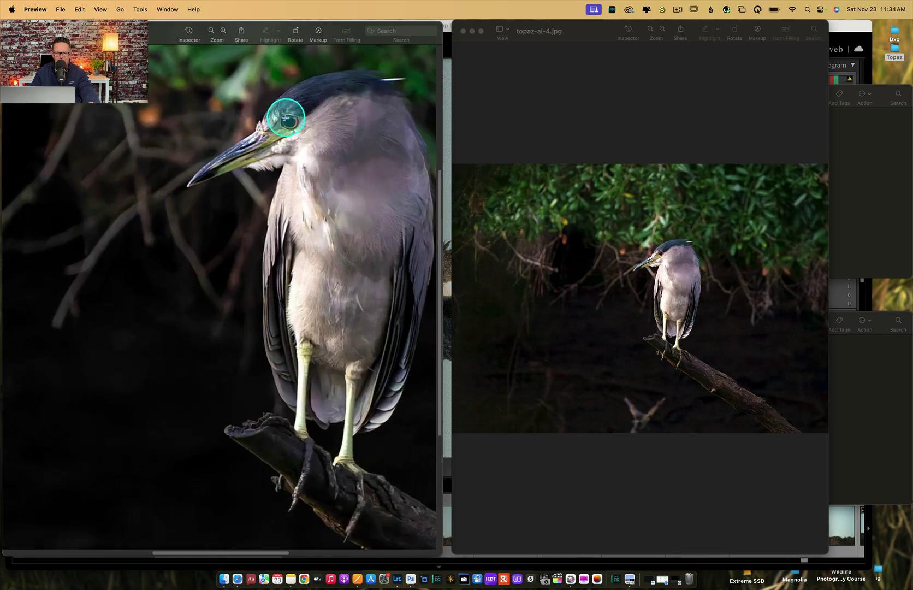
pyautogui.click(661, 29)
pyautogui.click(662, 30)
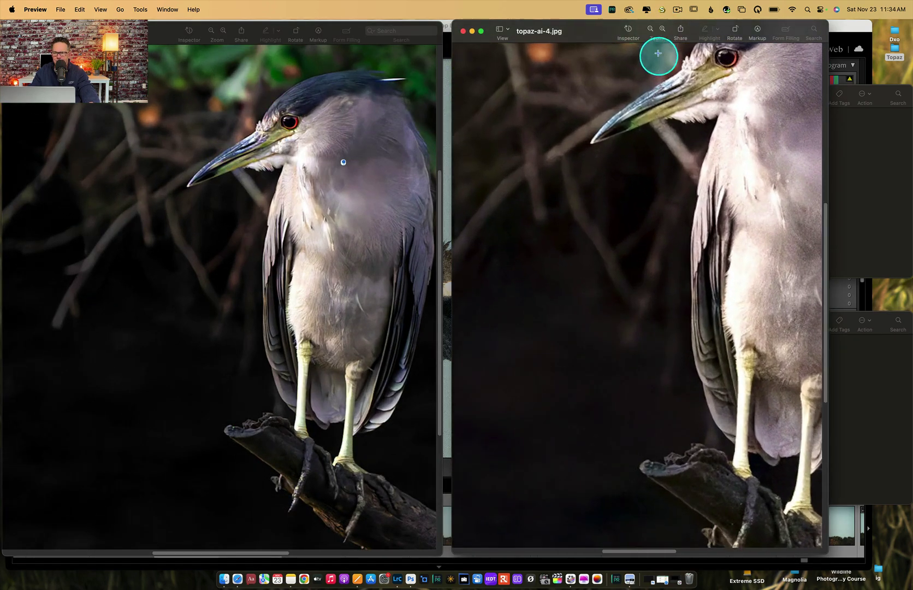
pyautogui.moveTo(720, 101)
pyautogui.mouseDown()
pyautogui.moveTo(662, 121)
pyautogui.moveTo(719, 128)
pyautogui.mouseUp()
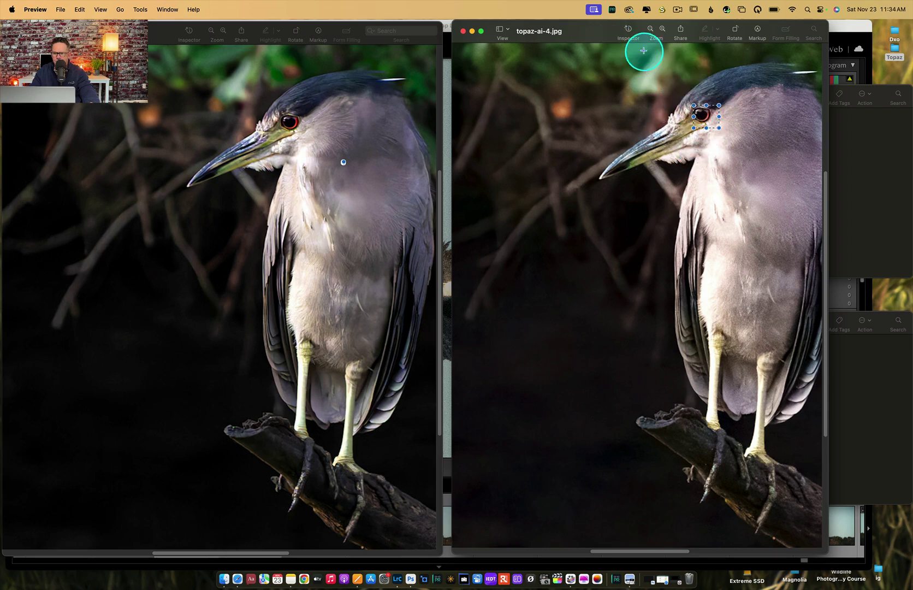
pyautogui.click(661, 34)
pyautogui.click(693, 71)
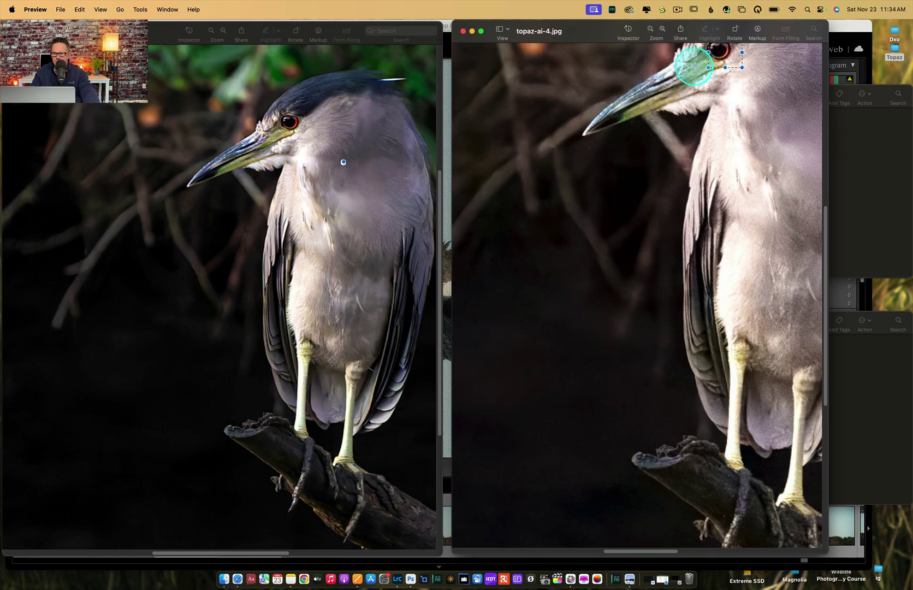
pyautogui.click(650, 34)
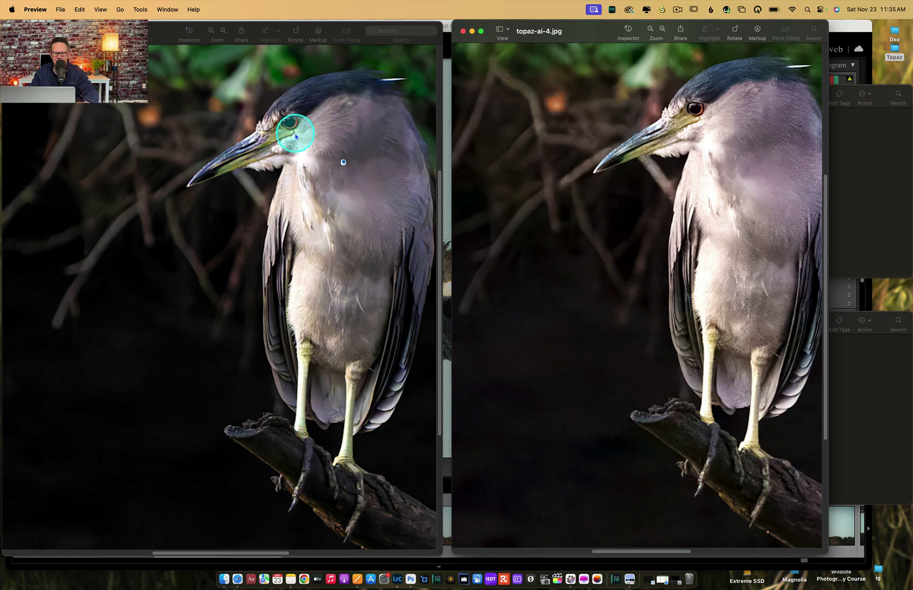
# Examine the heron's eye, beak and head feathers in dxo-4.jpg under the magnifier.
pyautogui.hotkey('ctrl', 'm')
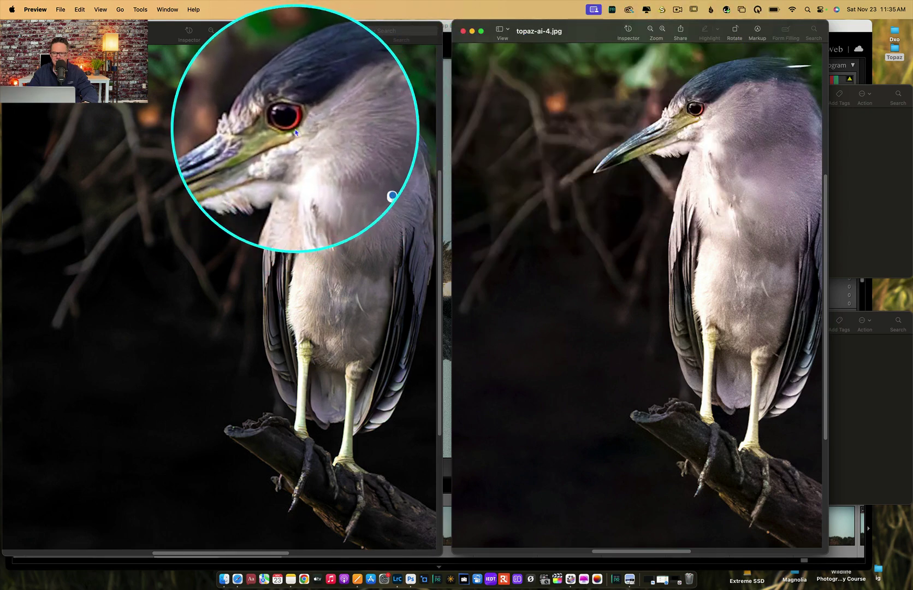
pyautogui.press('Escape')
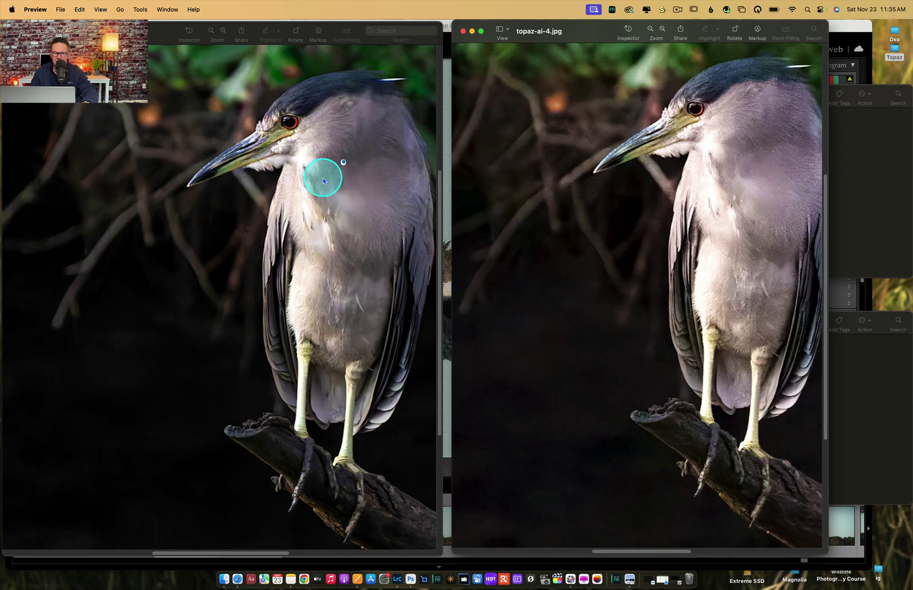
# Magnify the heron's neck and breast feathers in dxo-4.jpg, and its belly and upper legs in topaz-ai-4.jpg, to compare the detail.
pyautogui.hotkey('ctrl', 'alt', 'm')
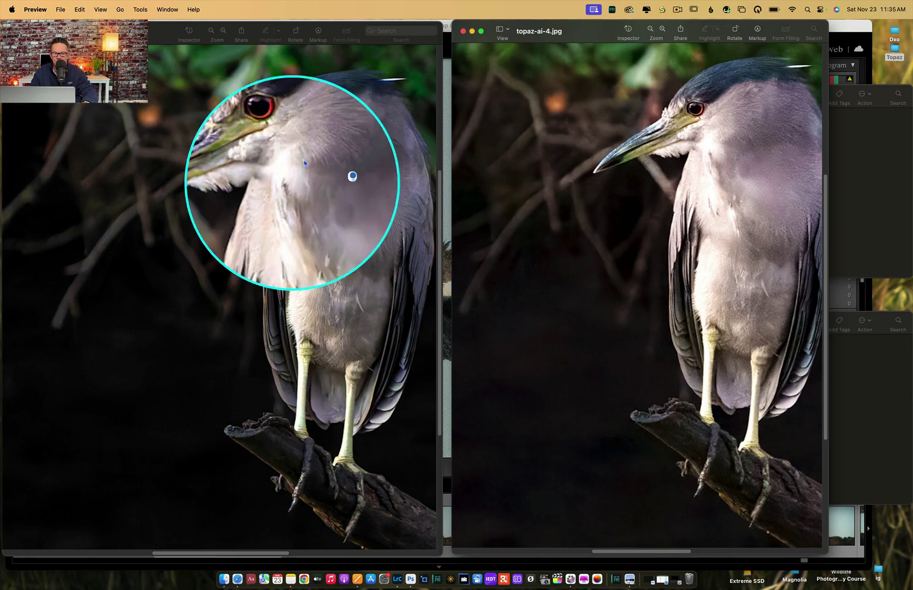
pyautogui.press('Escape')
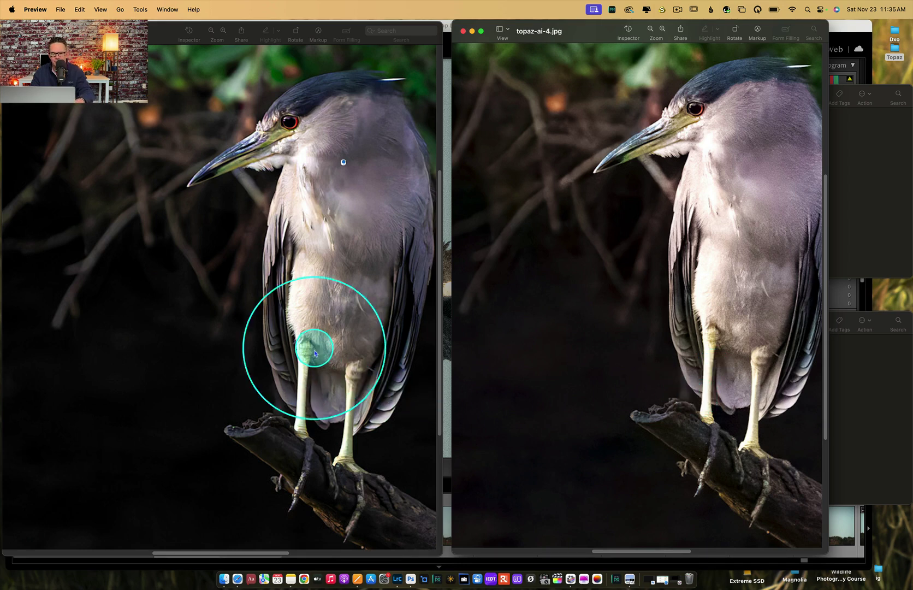
pyautogui.hotkey('ctrl', 'm')
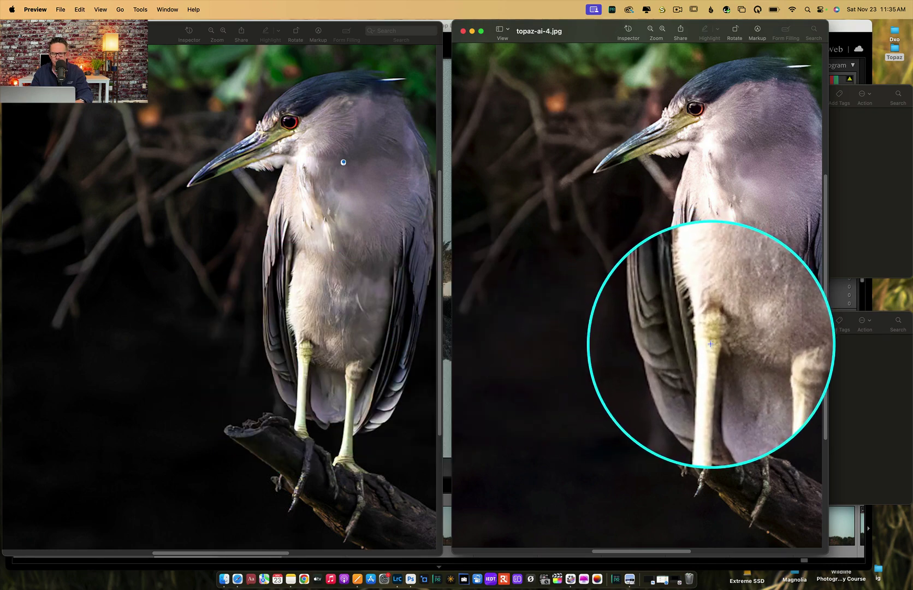
pyautogui.hotkey('ctrl', 'm')
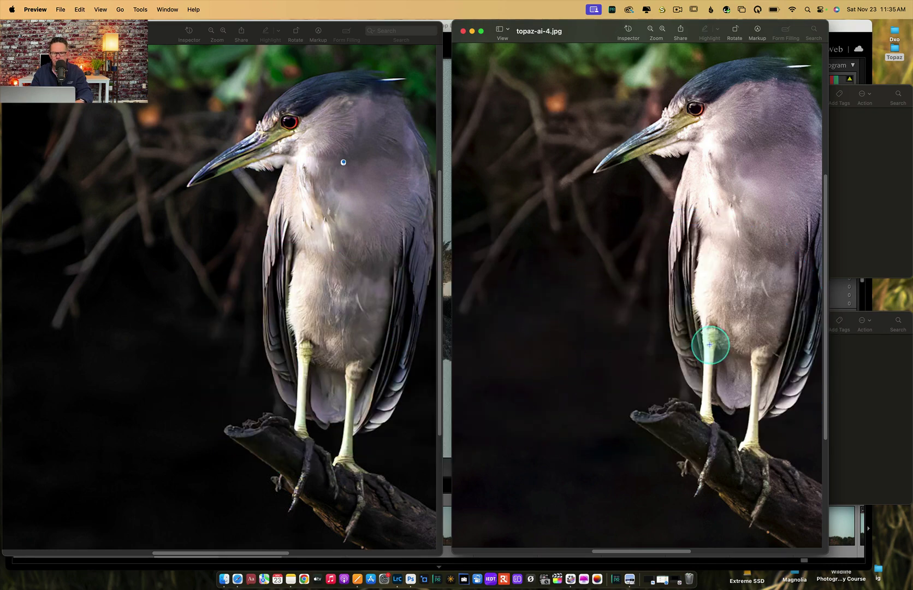
# Close the topaz-ai-4.jpg and dxo-4.jpg images and the Dxo and Topaz folder windows, leaving the Lightroom Classic window uncovered.
pyautogui.click(463, 31)
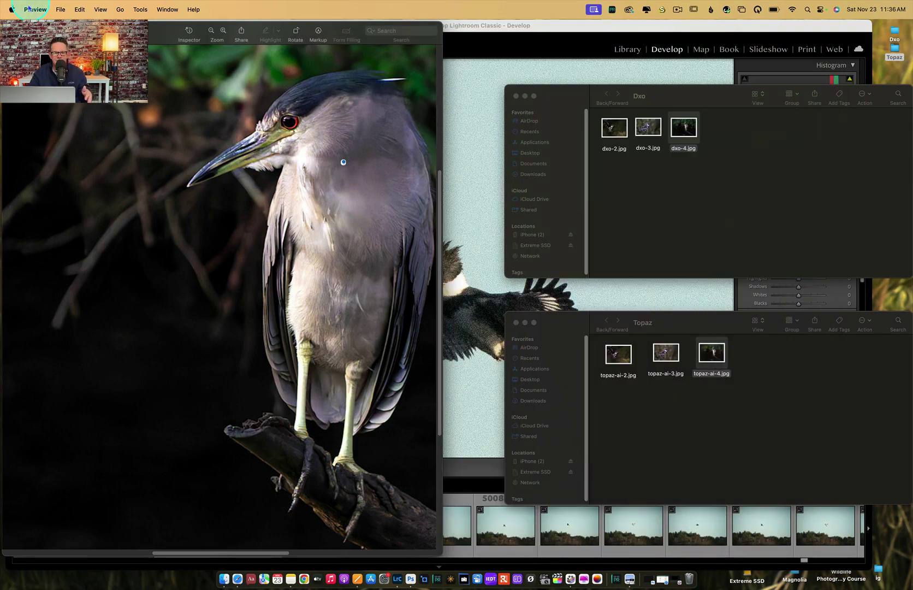
pyautogui.click(11, 30)
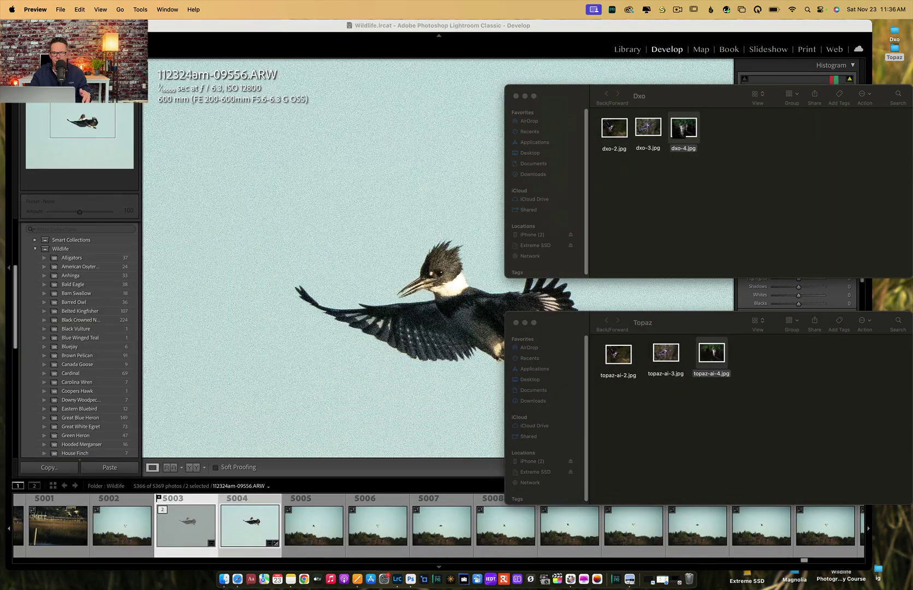
pyautogui.click(517, 101)
pyautogui.click(516, 96)
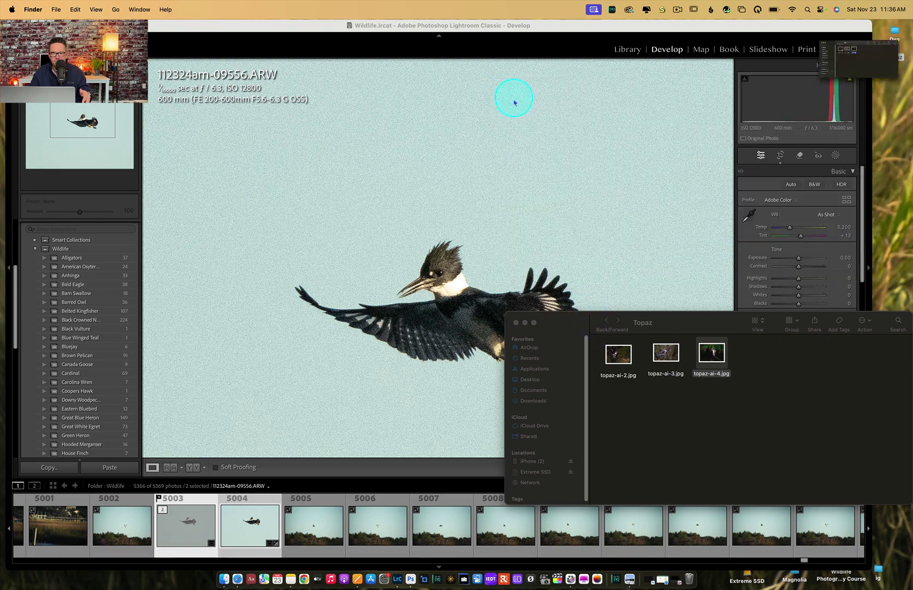
pyautogui.click(515, 322)
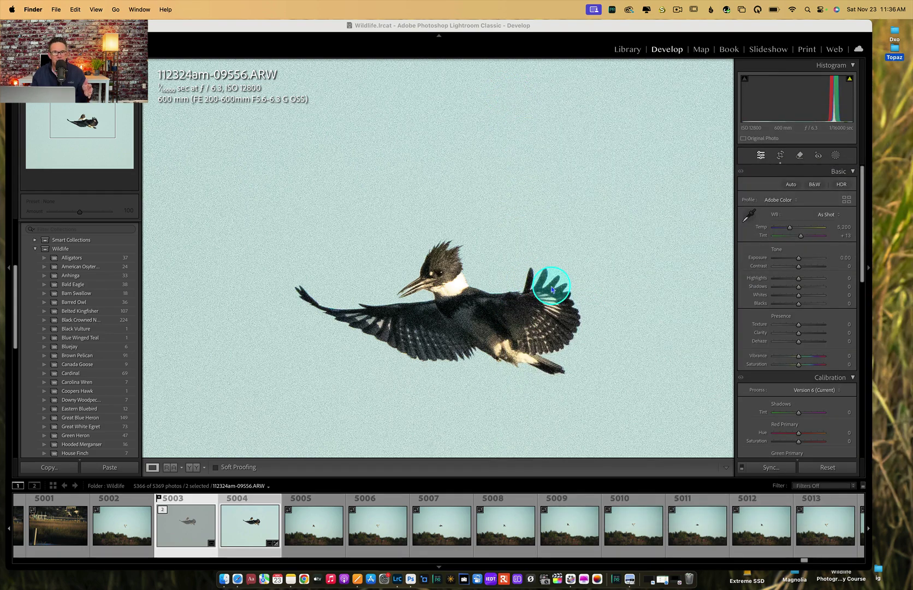